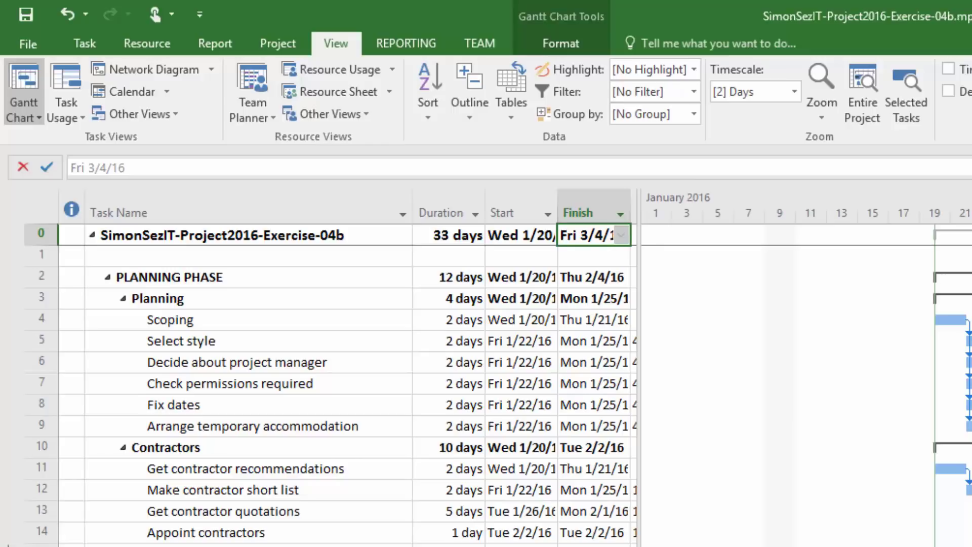
Review the complete list of available views, then close it without applying a different one
left_click(360, 116)
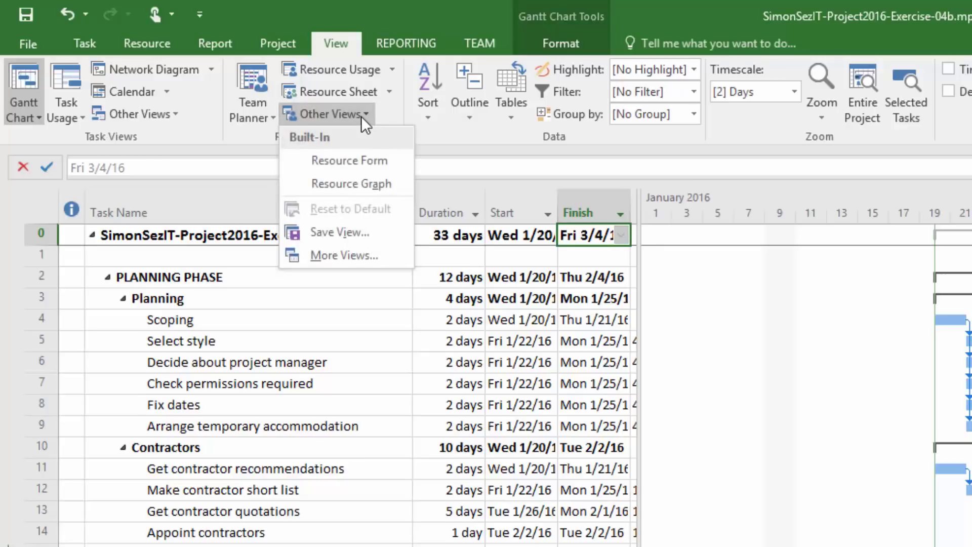
left_click(349, 254)
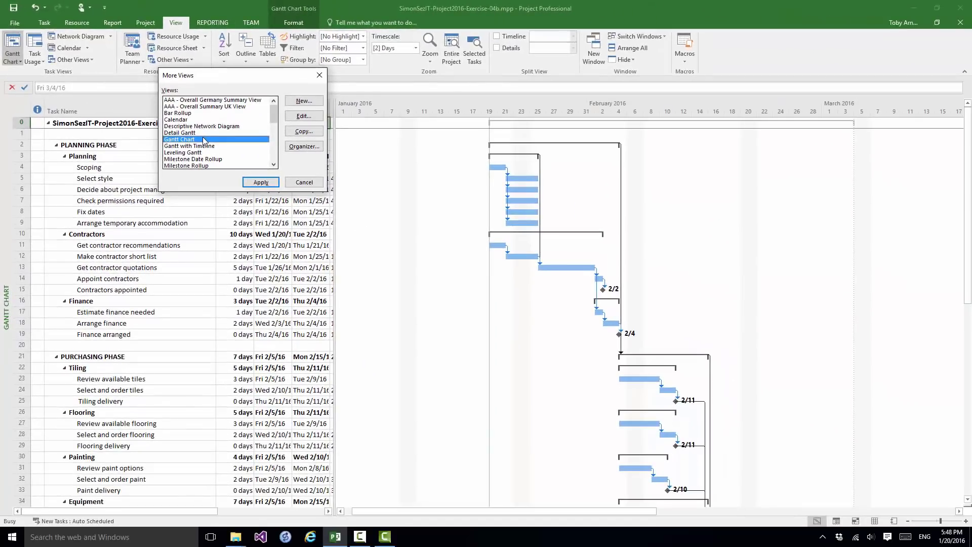
left_click(310, 183)
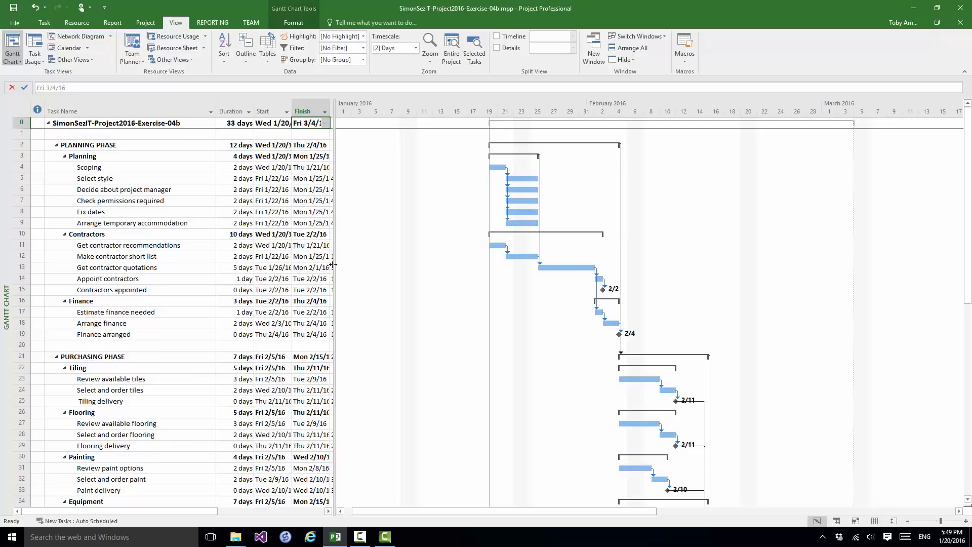
Widen the table area to show the columns through Resource Names, narrow the Predecessors column and widen the Start column
left_click_drag(333, 264, 466, 262)
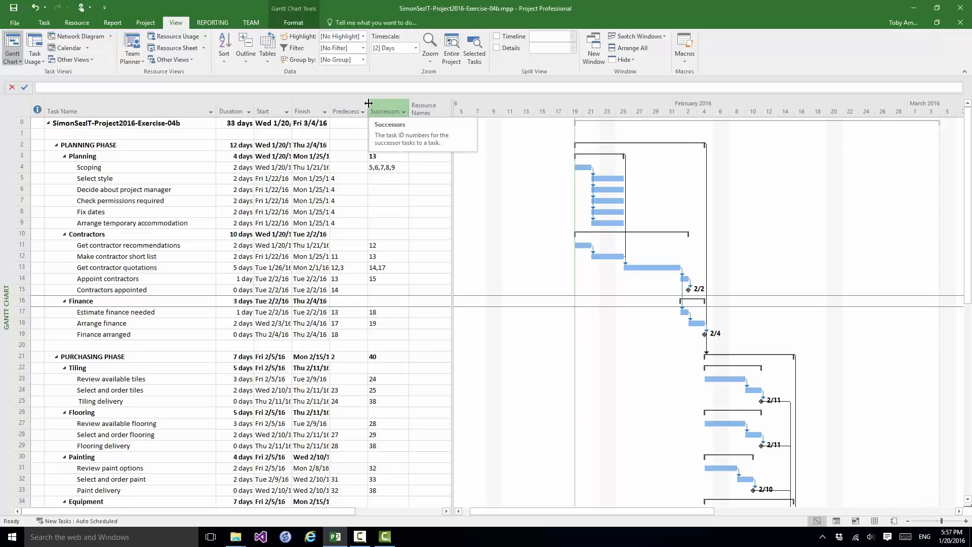
left_click_drag(368, 103, 349, 104)
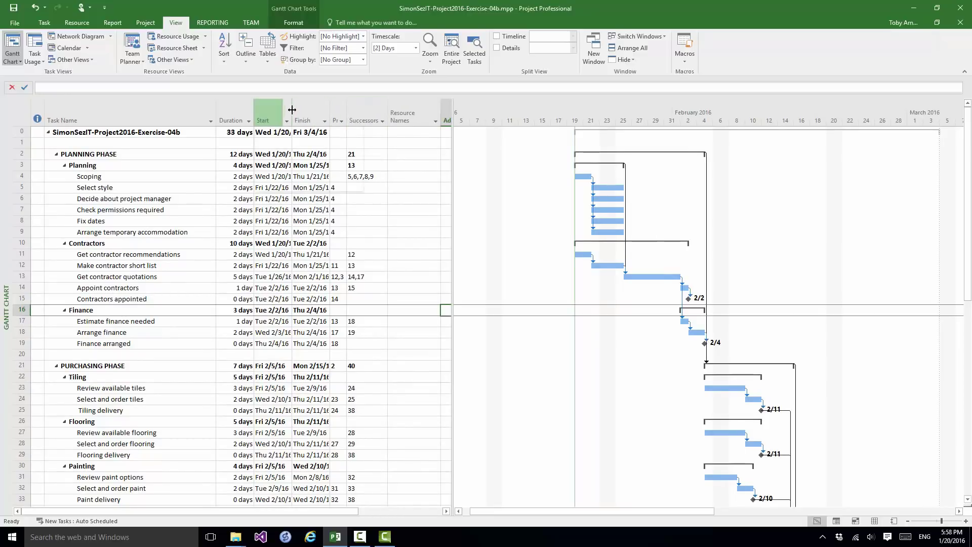
left_click_drag(292, 109, 317, 110)
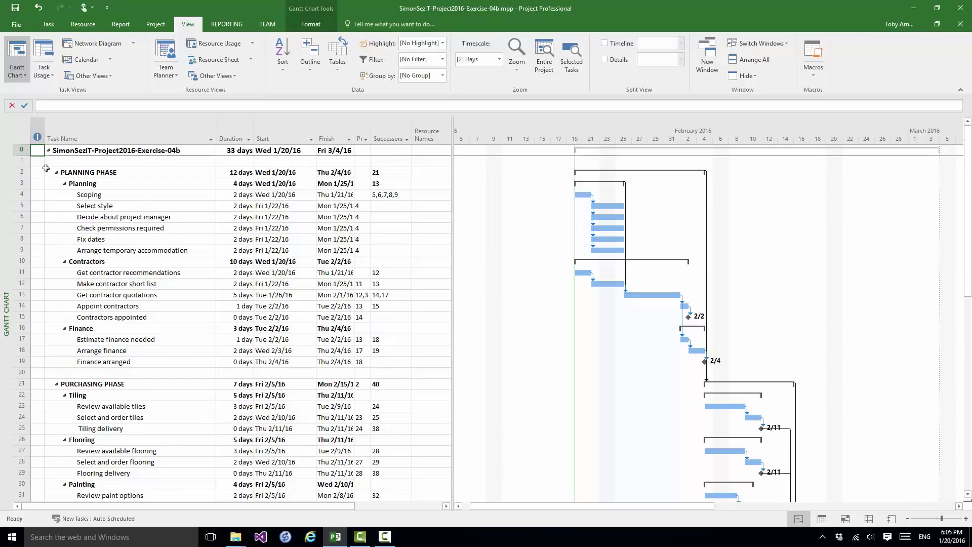
Switch to the Task Usage view and widen the Task Name column so the IMPLEMENTATION PHASE task names are readable
left_click(51, 56)
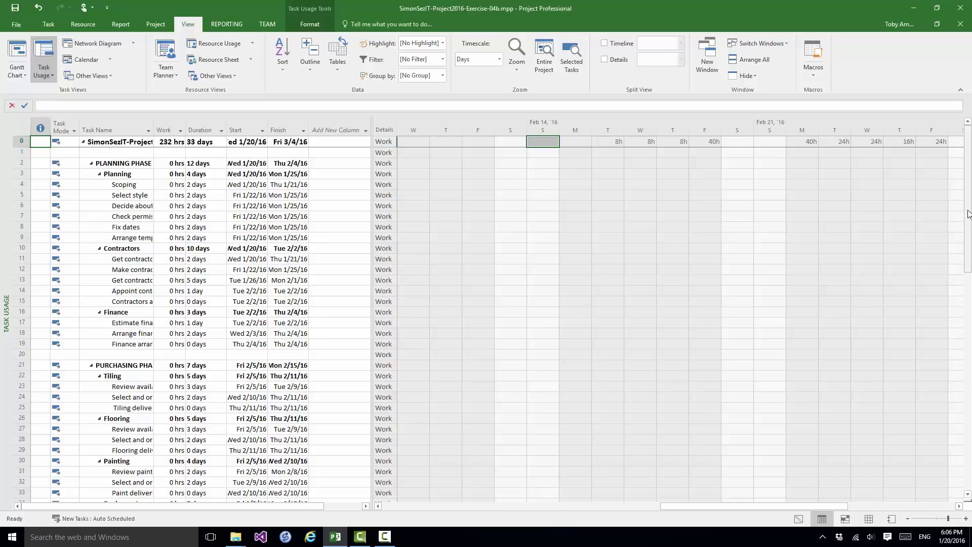
left_click_drag(968, 214, 970, 372)
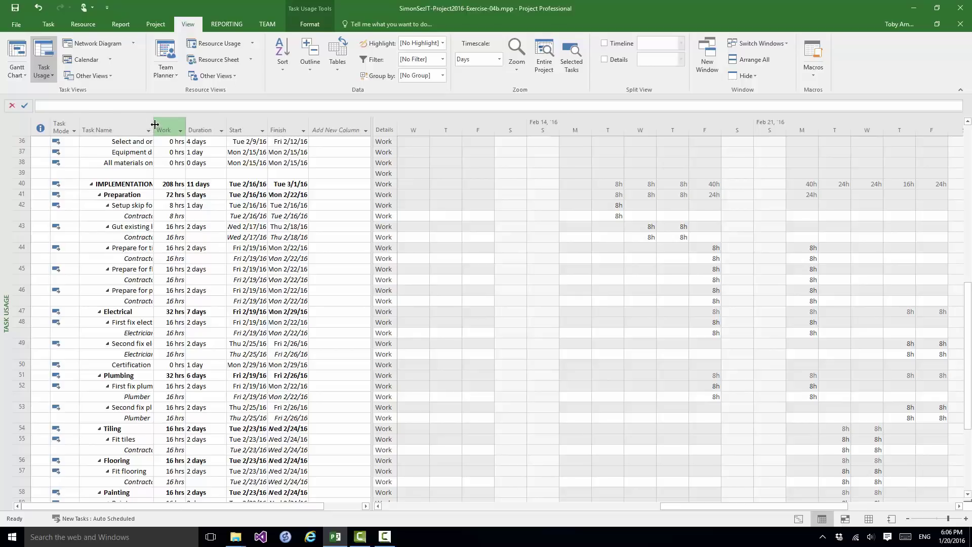
left_click_drag(154, 125, 183, 123)
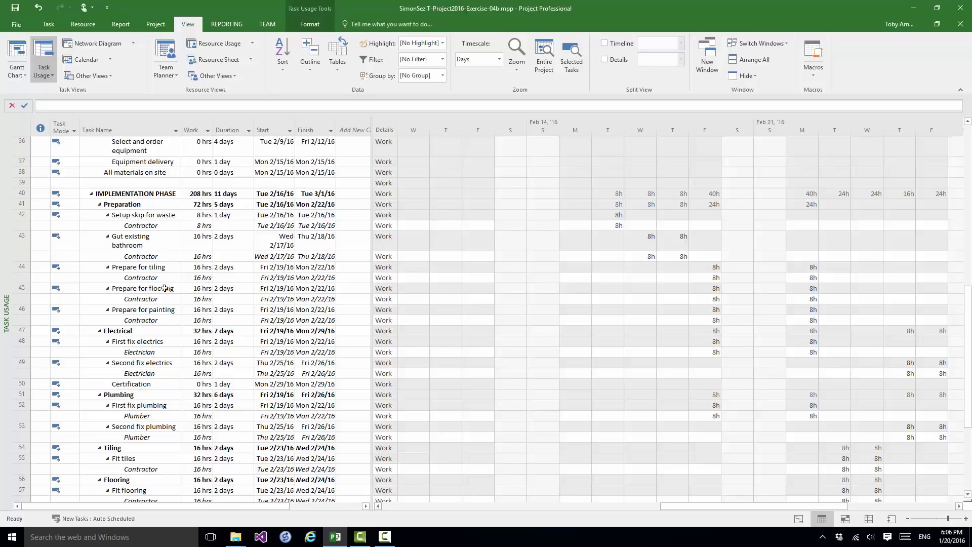
Examine the Contractor's daily work hours for Setup skip for waste and the other tasks under Preparation
left_click(144, 217)
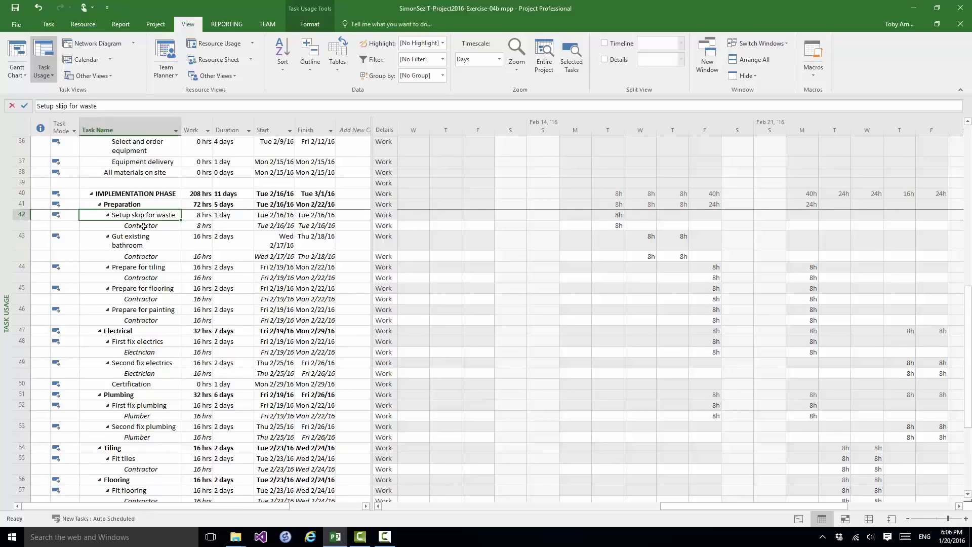
left_click(142, 225)
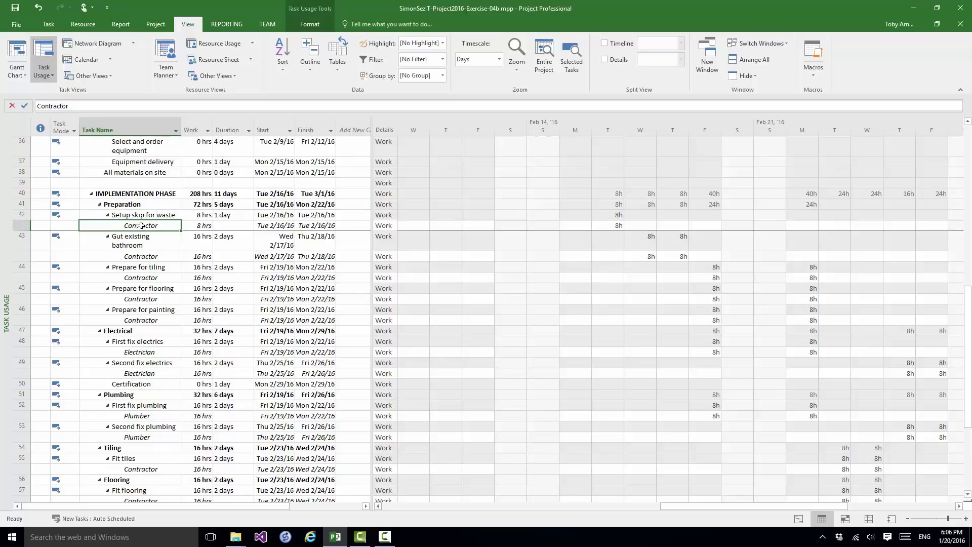
left_click(205, 227)
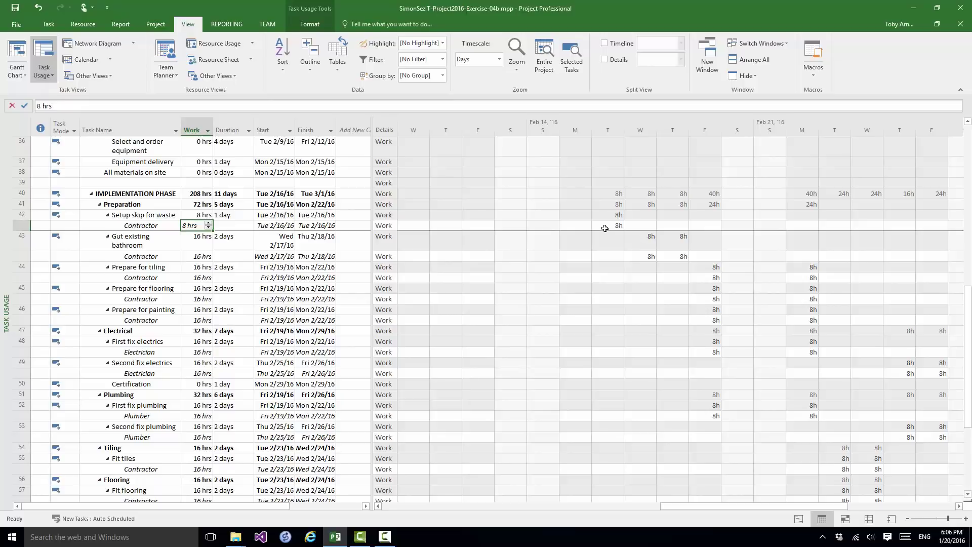
left_click(605, 228)
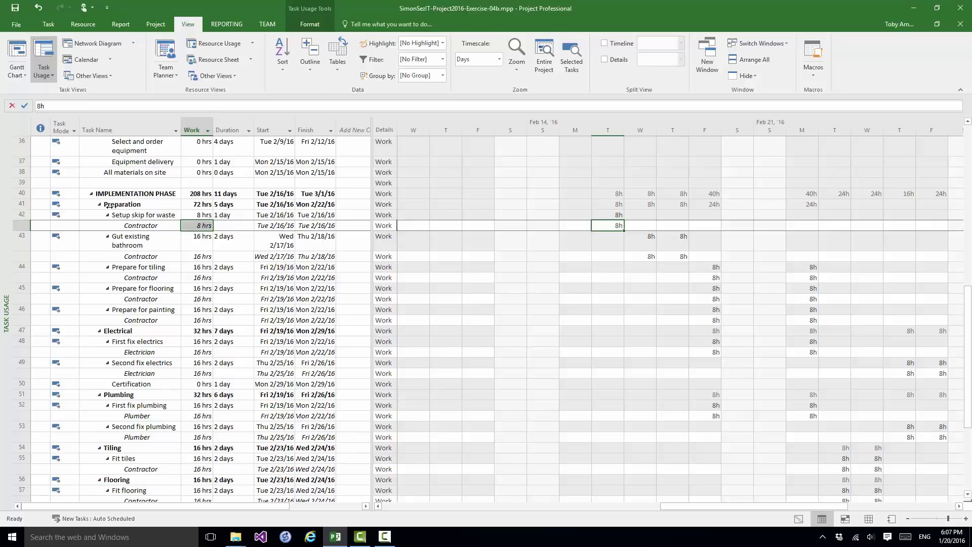
left_click(21, 204)
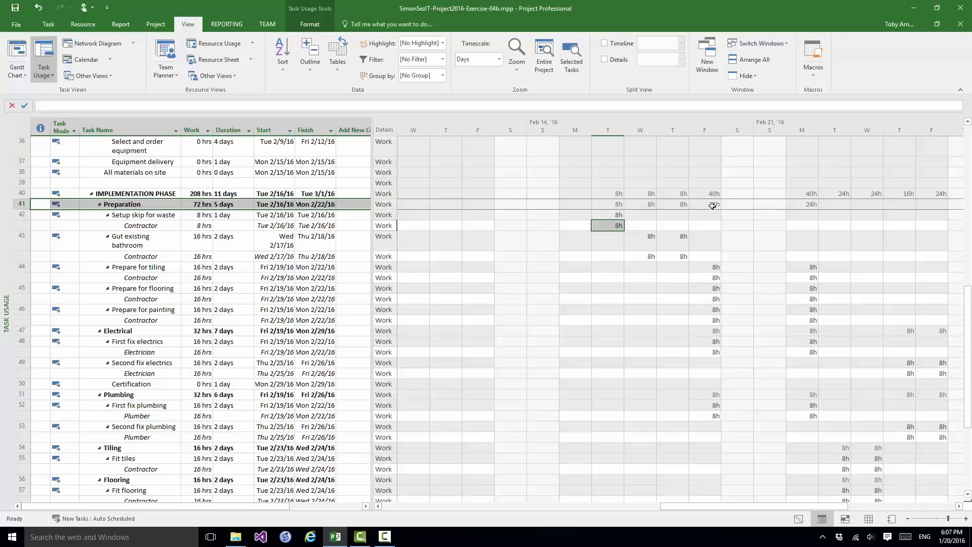
left_click(712, 320)
left_click(707, 299)
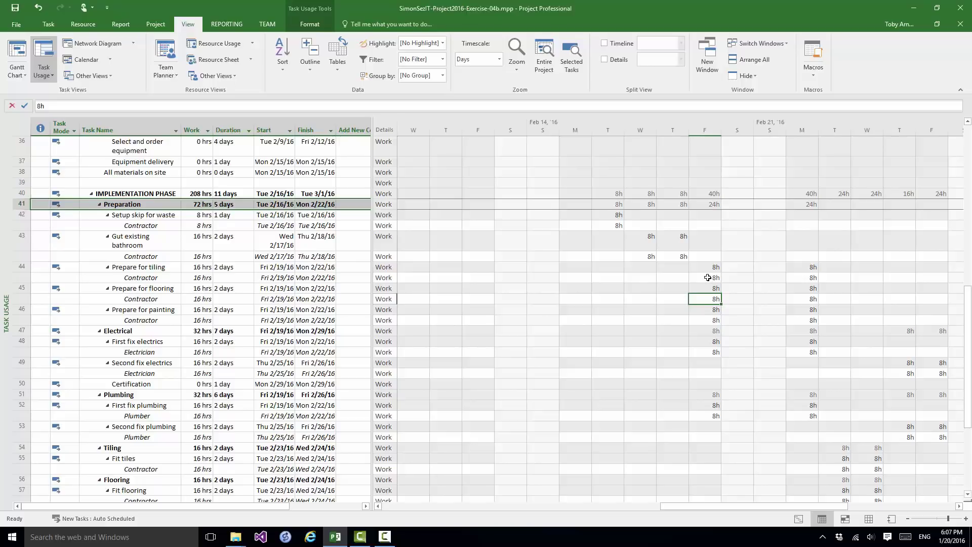
left_click(707, 277)
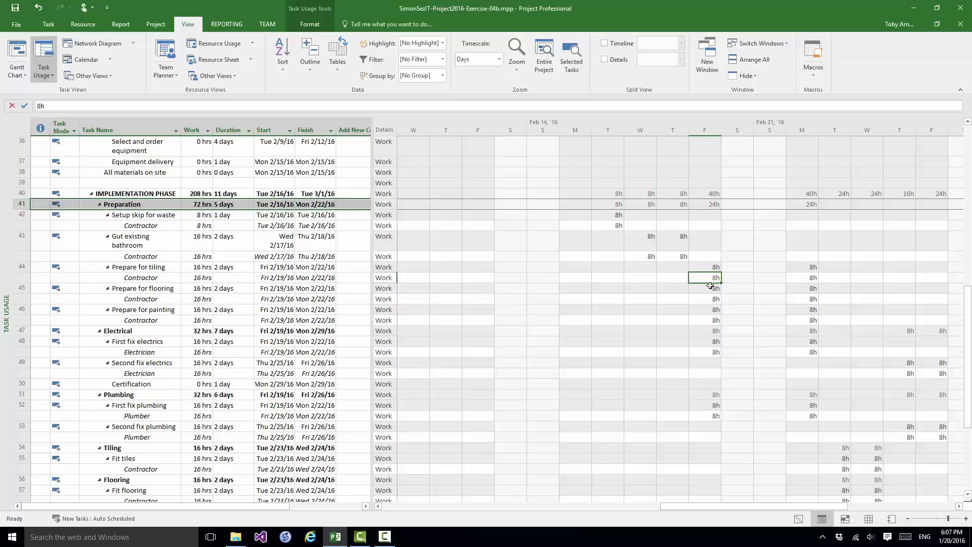
Examine the daily work assignments for the remaining tasks through the end of the COMPLETION PHASE
scroll(967, 495, "down", 6)
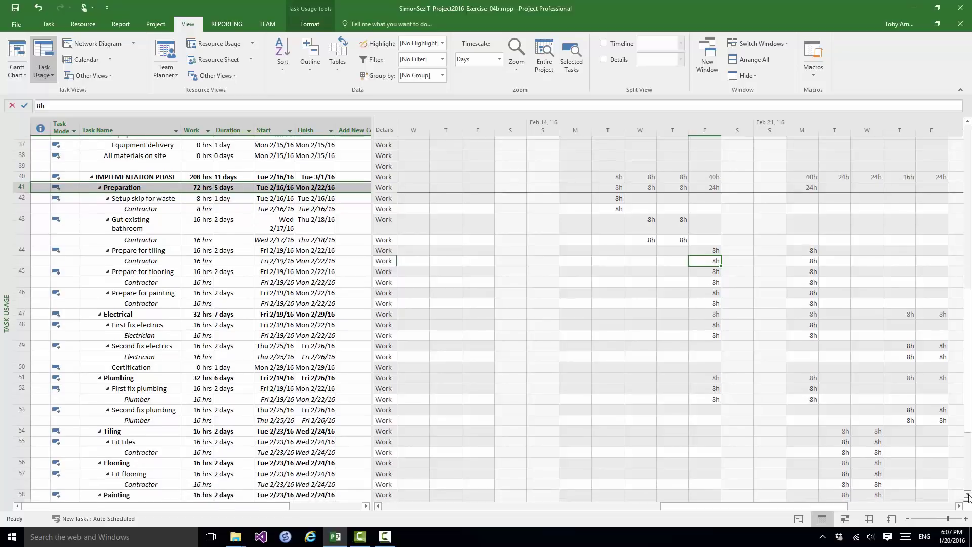
scroll(967, 495, "down", 1)
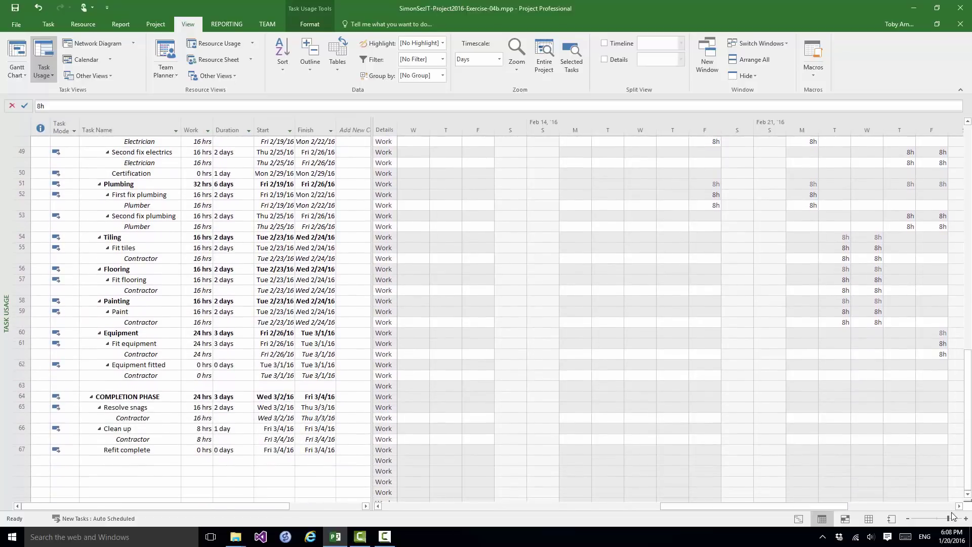
left_click(958, 506)
left_click(958, 505)
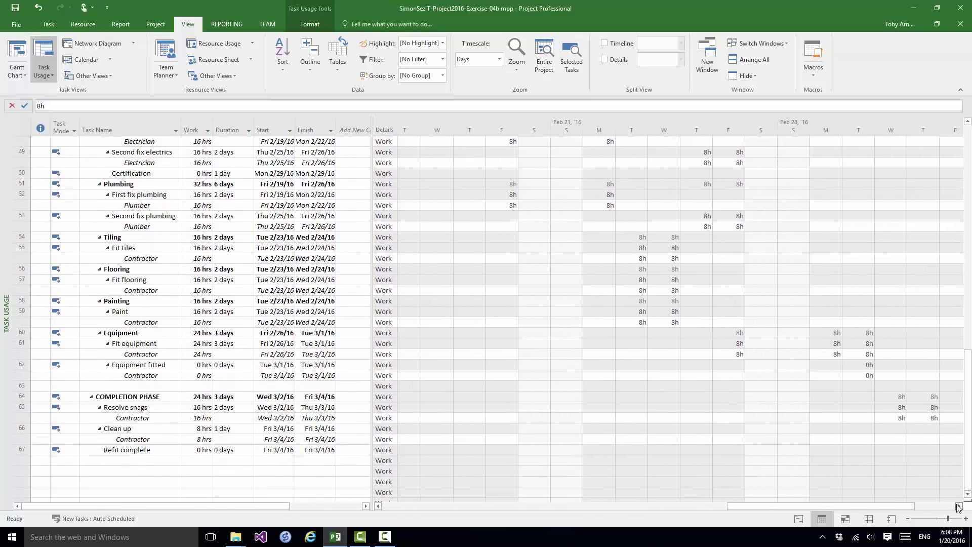
left_click(958, 505)
left_click(958, 506)
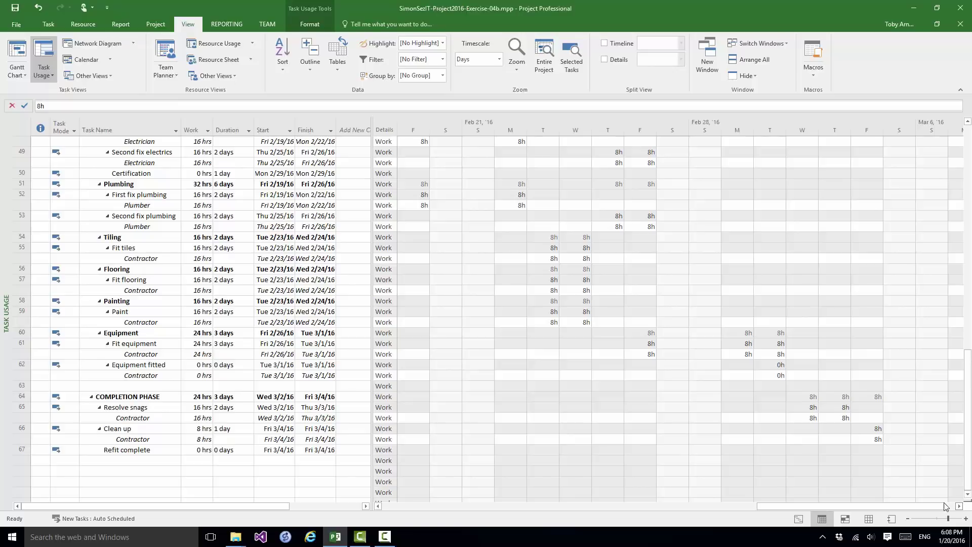
Collapse the task outline to Level 2 and display the summary tasks with their work hours from mid-February
left_click(311, 69)
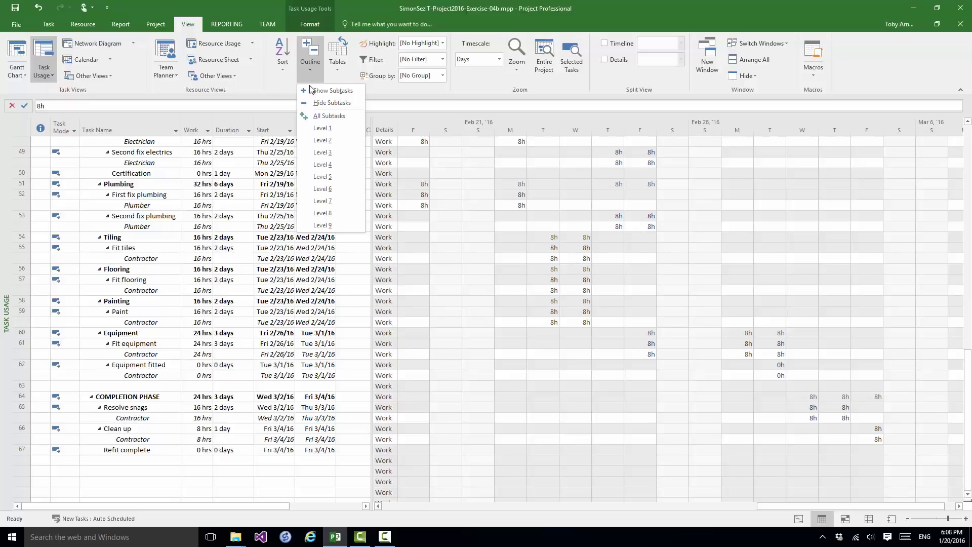
left_click(311, 142)
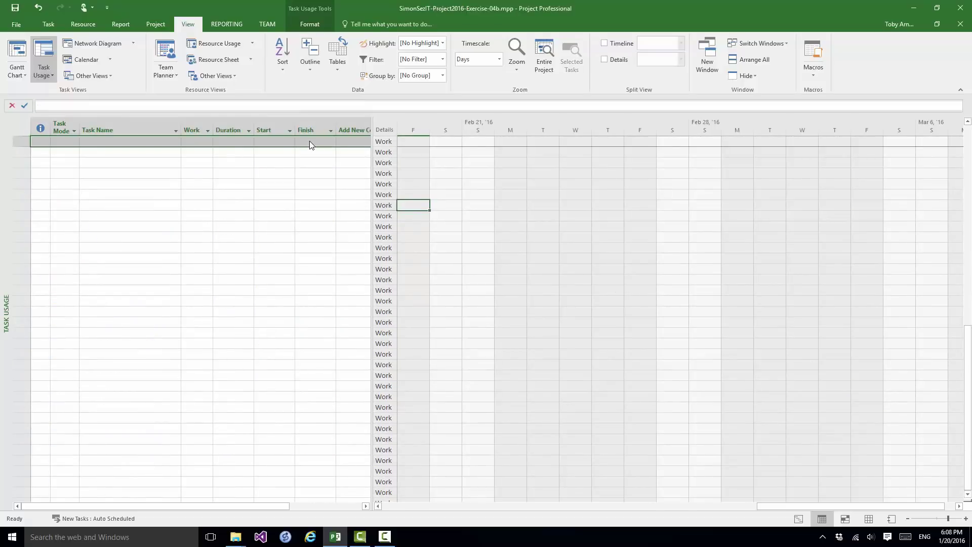
left_click_drag(772, 502, 392, 506)
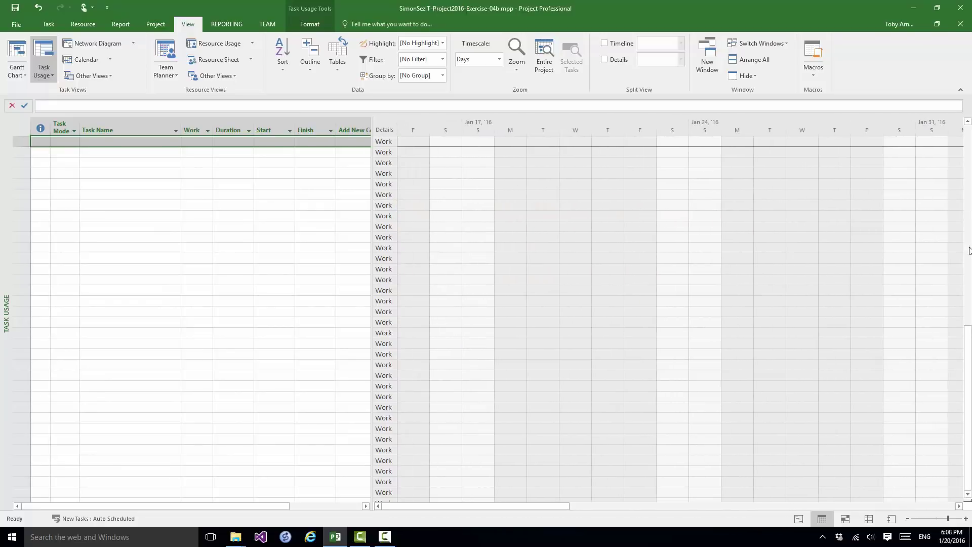
left_click_drag(967, 334, 966, 129)
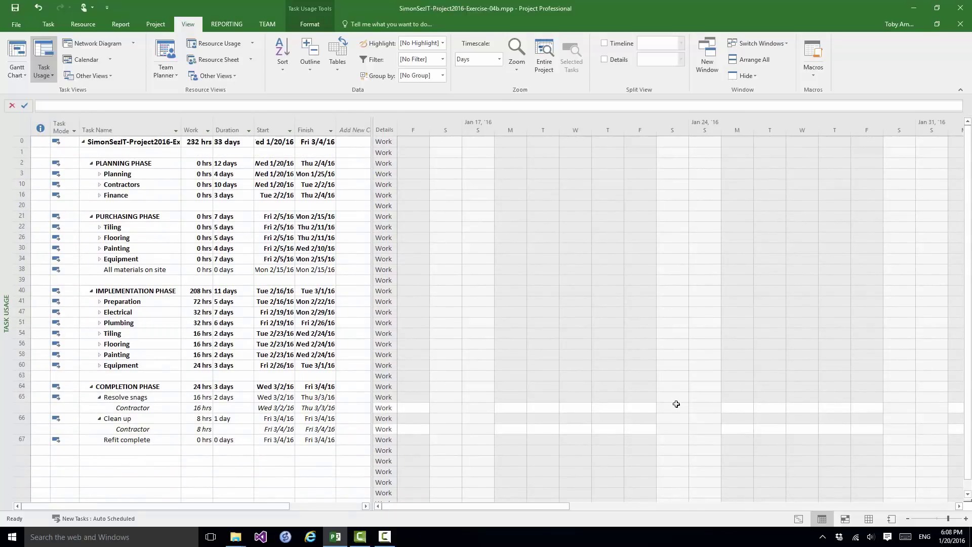
left_click_drag(533, 506, 860, 484)
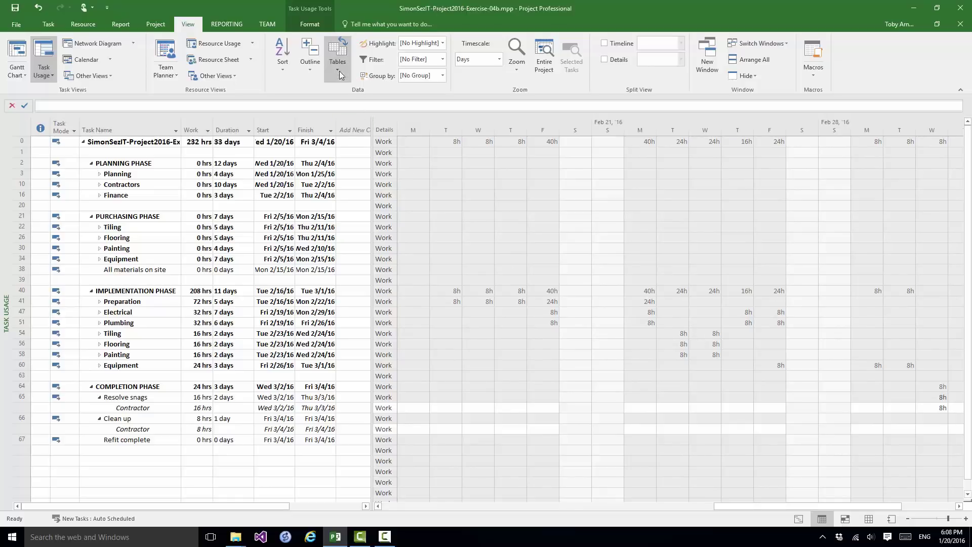
Collapse the task outline to Level 1 and display the phases' work hours through early March
left_click(314, 73)
left_click(318, 128)
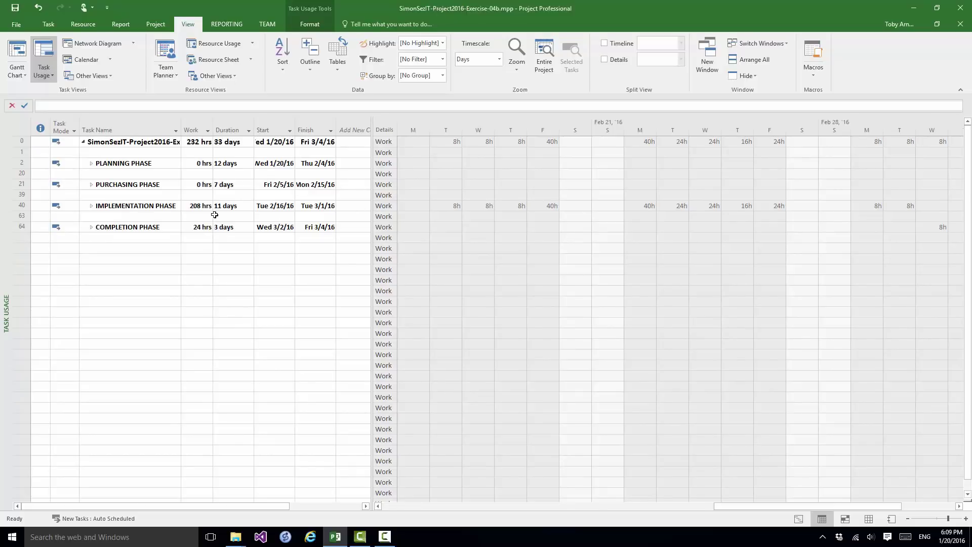
left_click(959, 505)
left_click(959, 505)
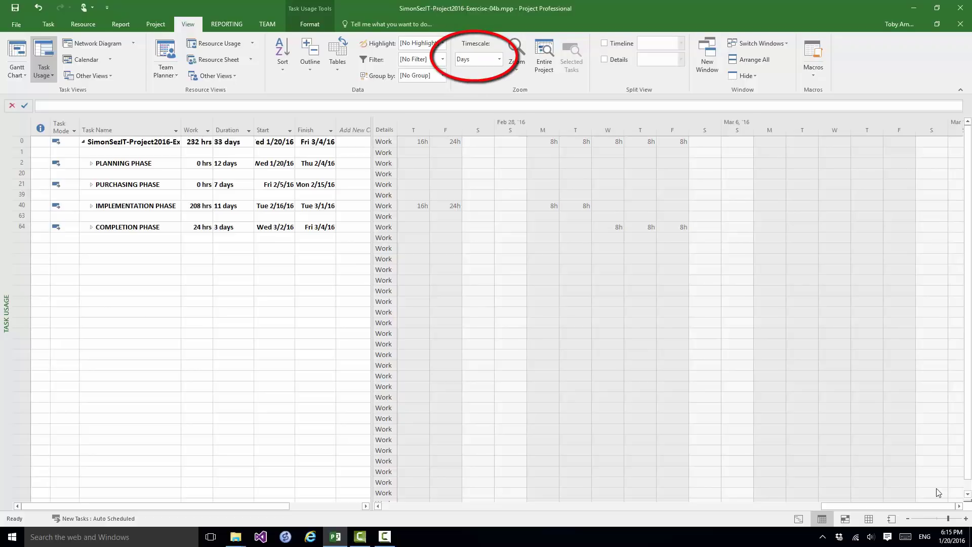
Set the usage grid's timescale to Weeks, and fit the timescale to the entire project
left_click(500, 60)
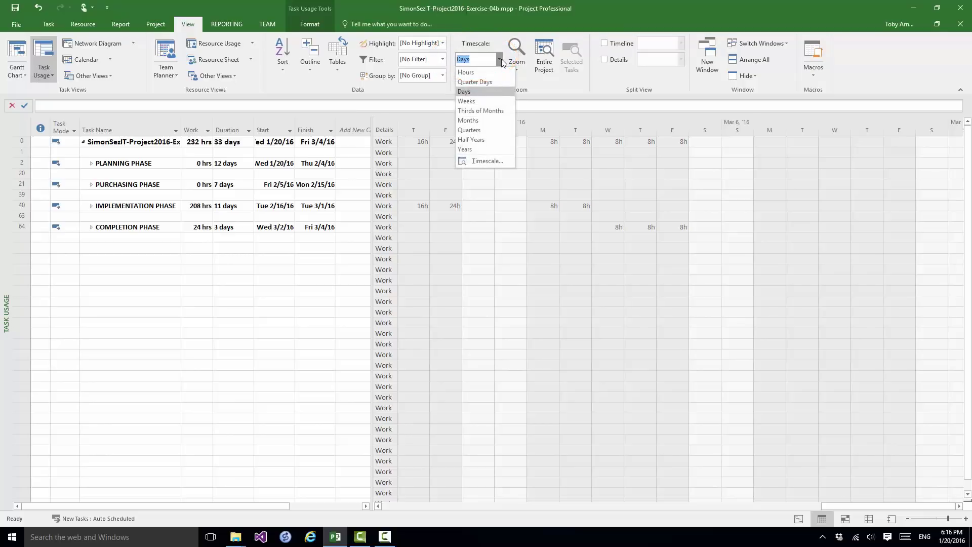
left_click(487, 101)
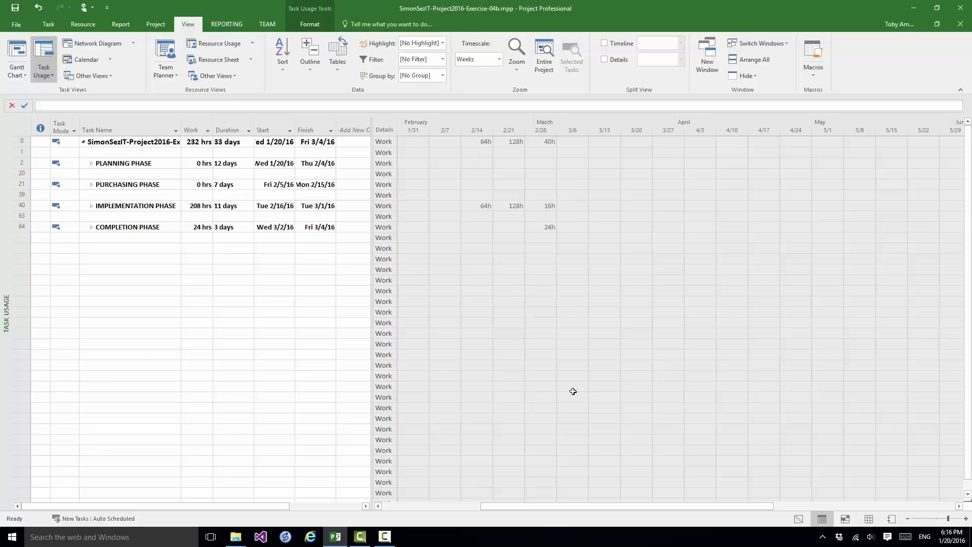
left_click(544, 56)
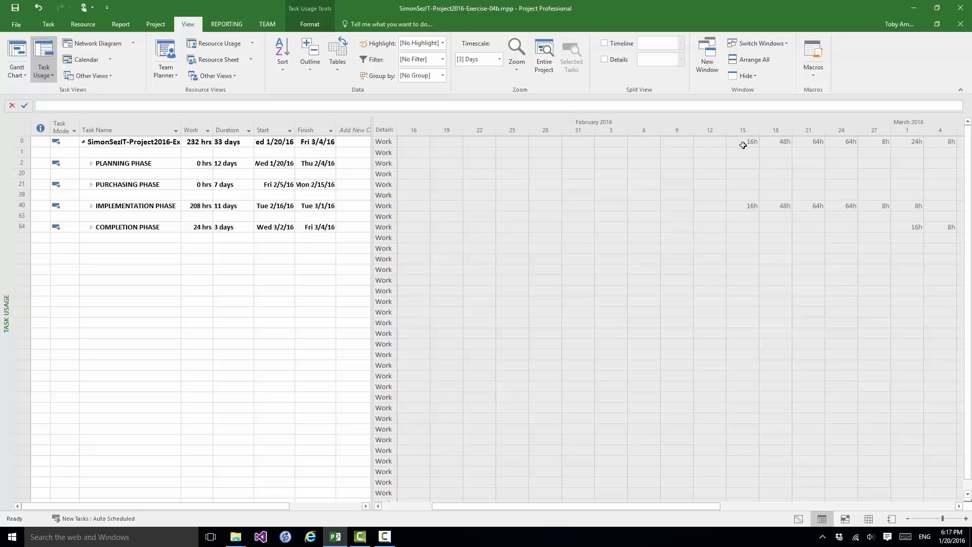
Zoom the timescale in by one level and back out, then return to the first tasks
left_click(515, 71)
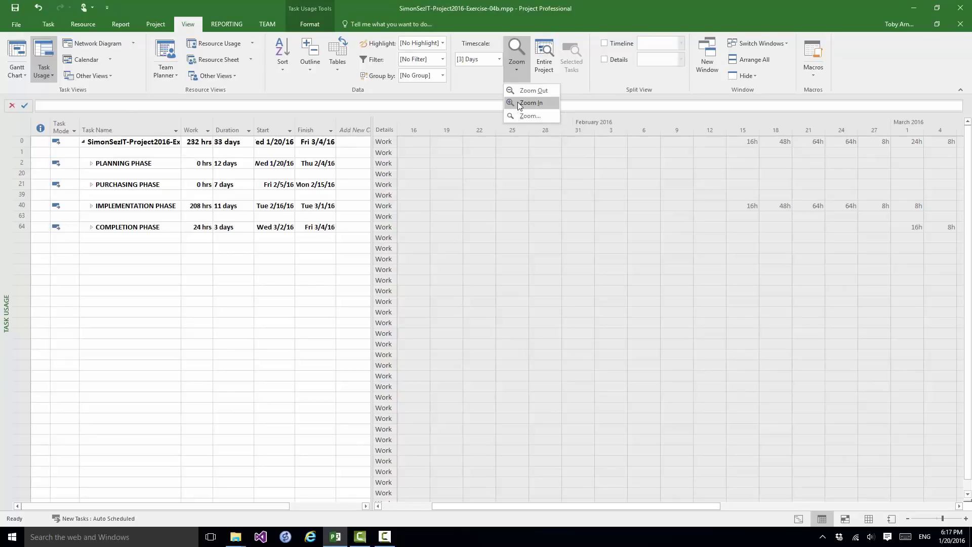
left_click(518, 102)
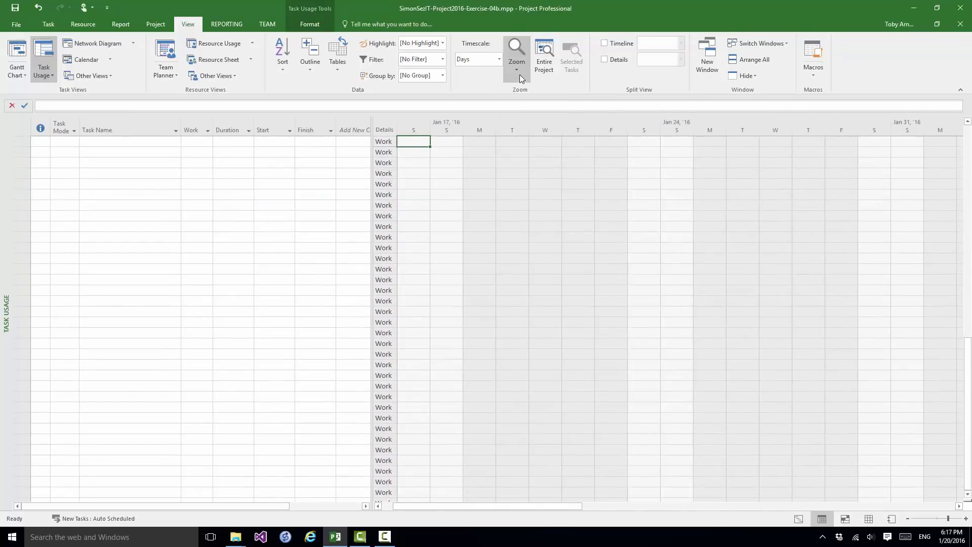
left_click(519, 74)
left_click(520, 89)
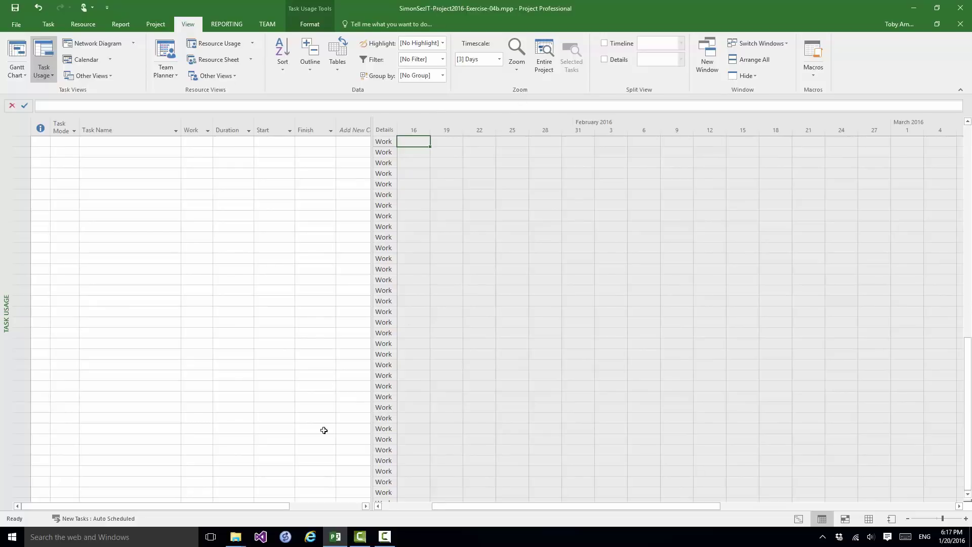
left_click_drag(968, 430, 963, 129)
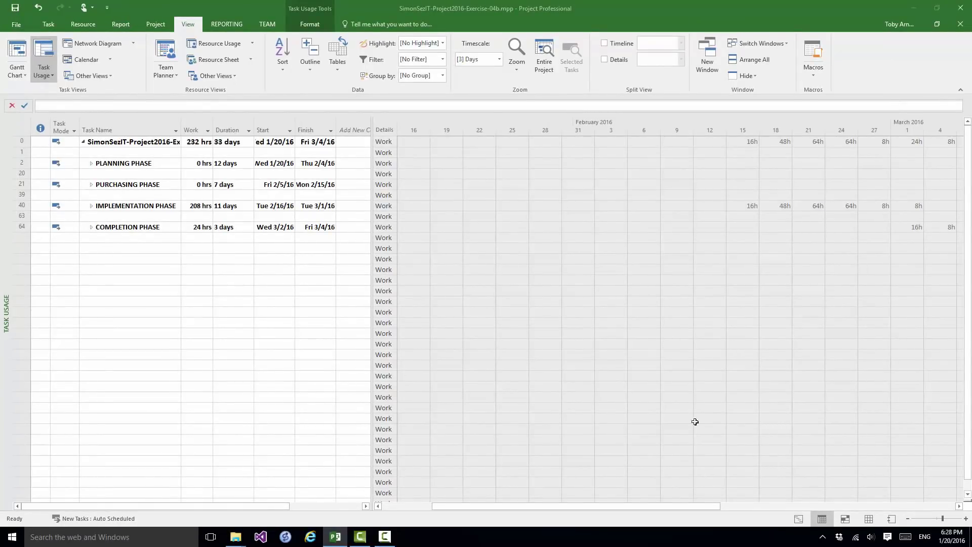
Set the usage grid's timescale to show three tiers (Top, Middle, Bottom), and review the settings for each tier and non-working time
right_click(703, 120)
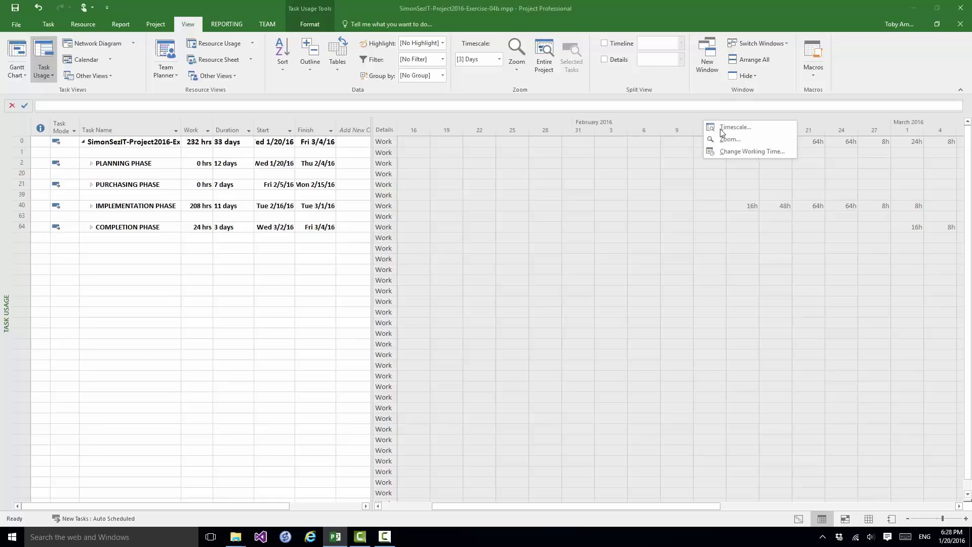
left_click(747, 127)
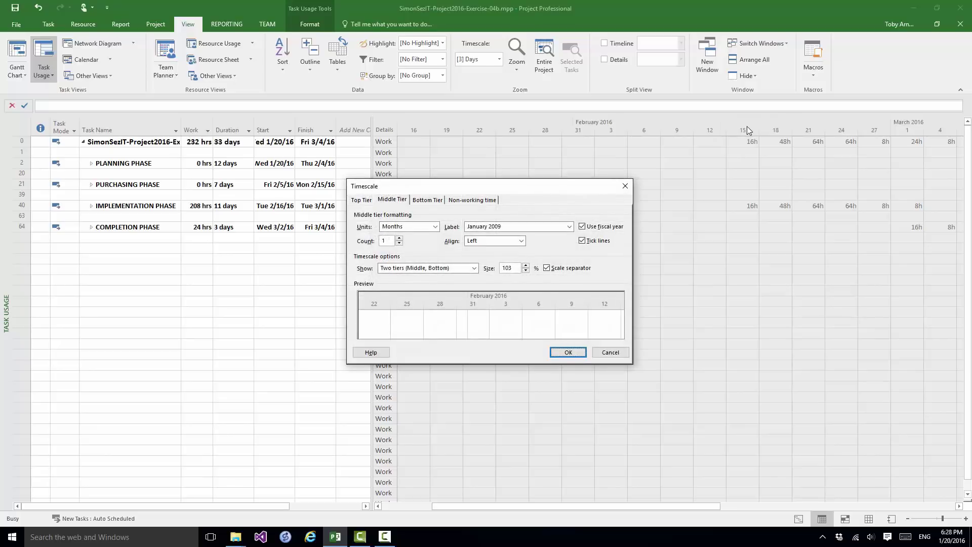
left_click_drag(463, 187, 613, 250)
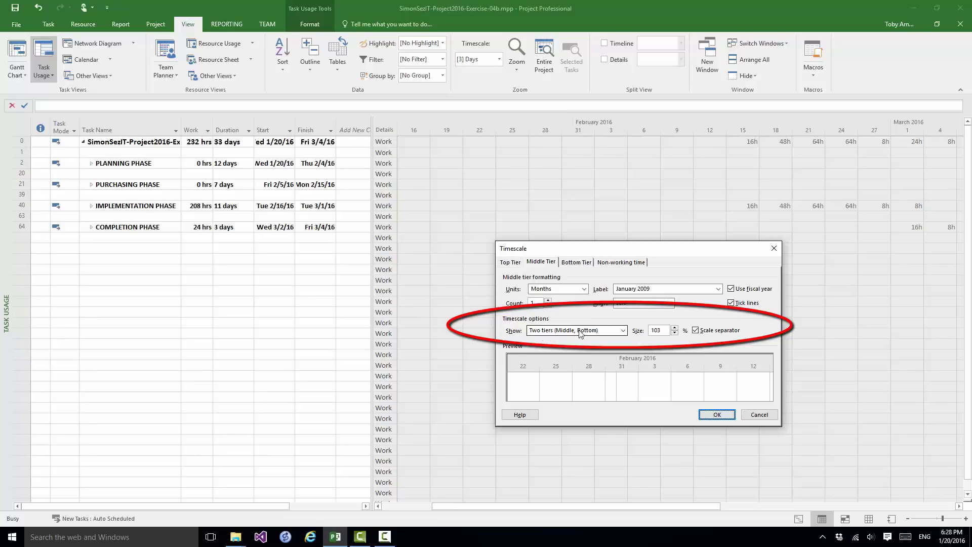
left_click(624, 330)
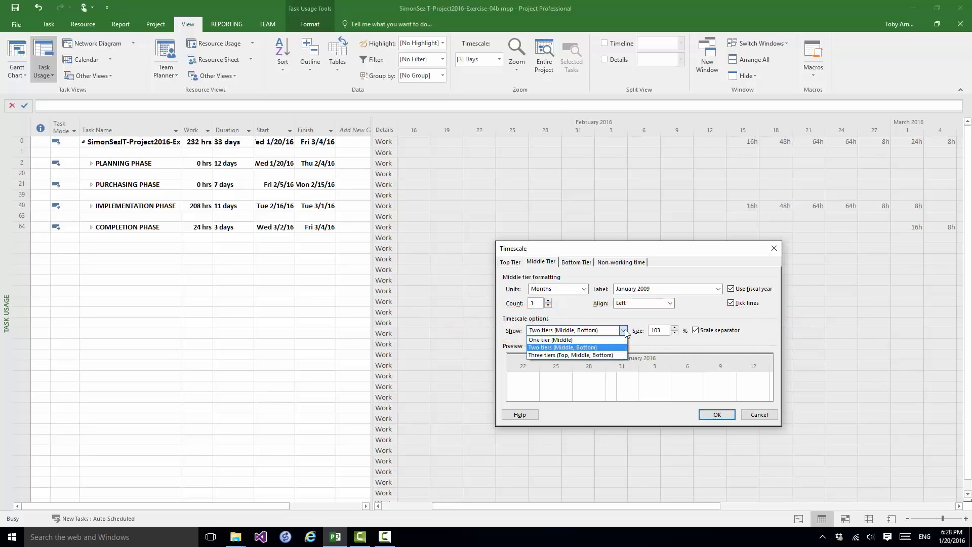
left_click(590, 354)
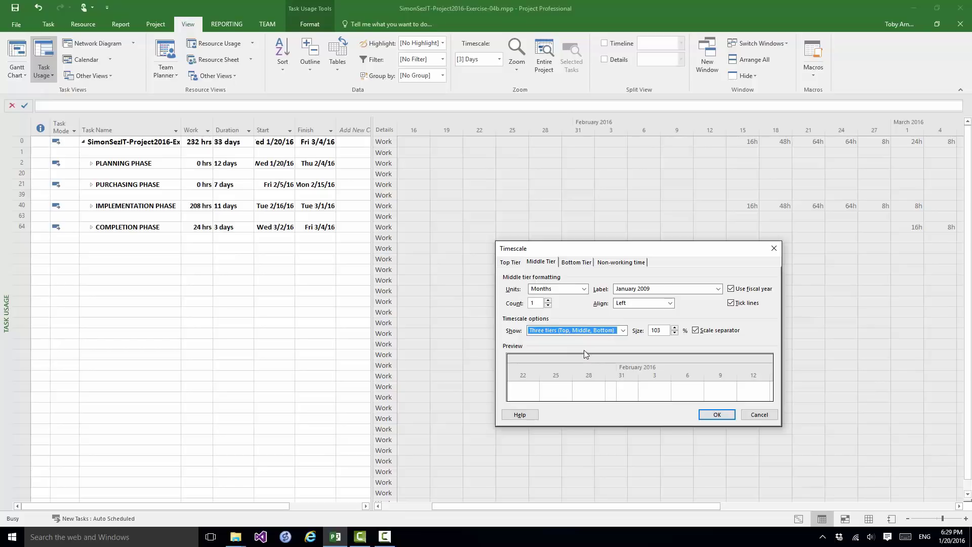
left_click(510, 263)
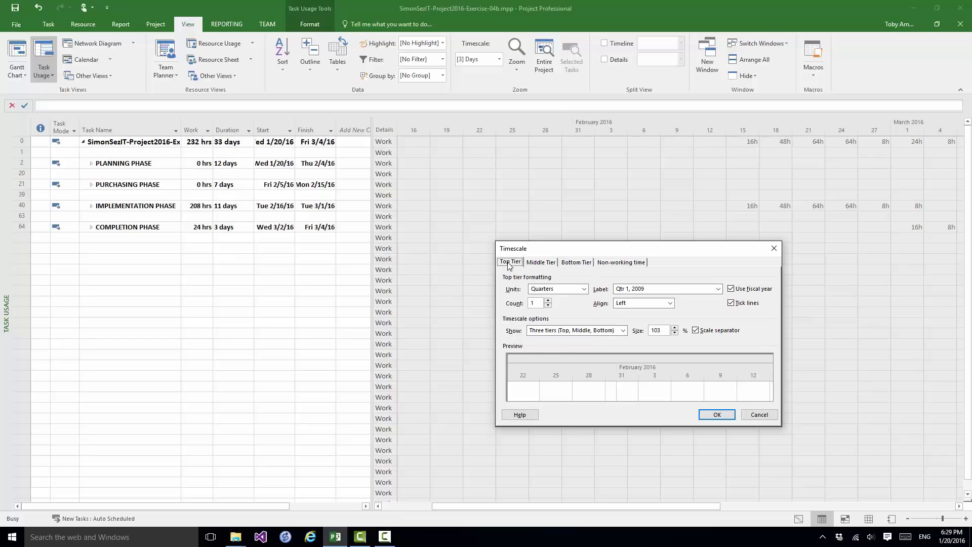
left_click(539, 262)
left_click(570, 263)
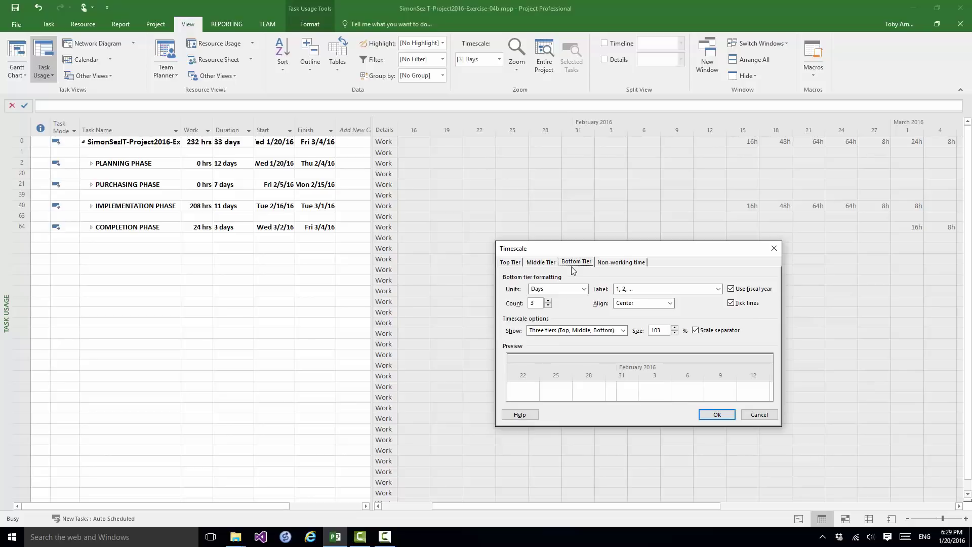
left_click(621, 262)
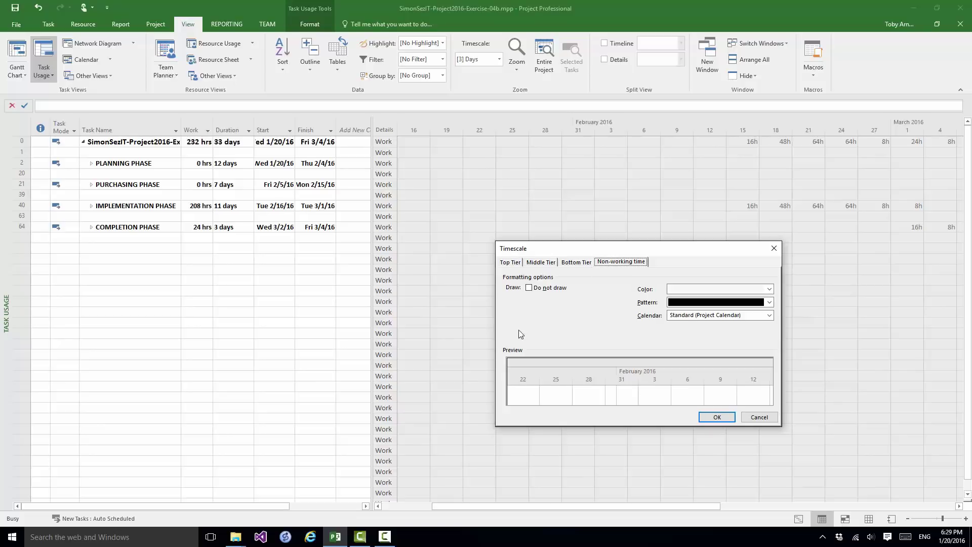
Keep the timescale's top tier in Quarters and set its label format to Q1 '09, Q2 '09, ..
left_click(511, 263)
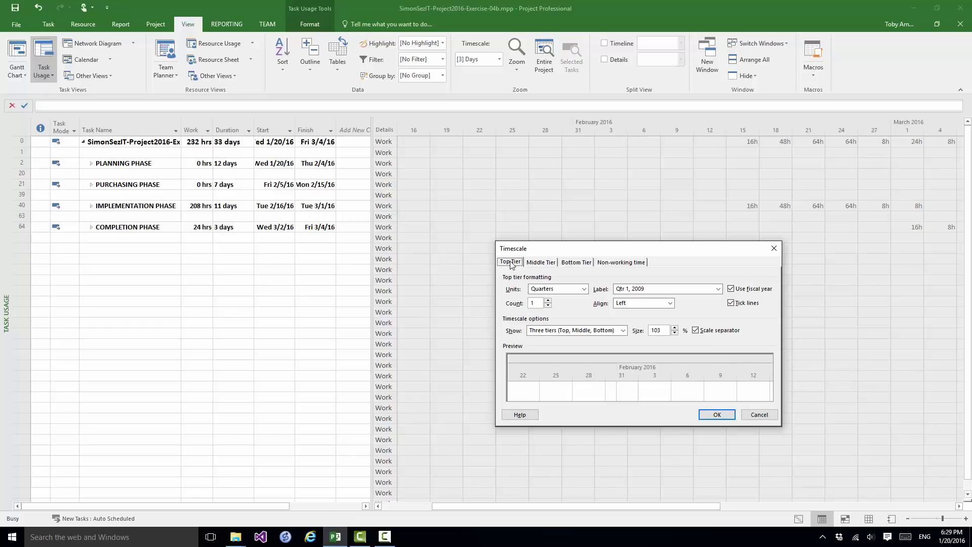
left_click(584, 289)
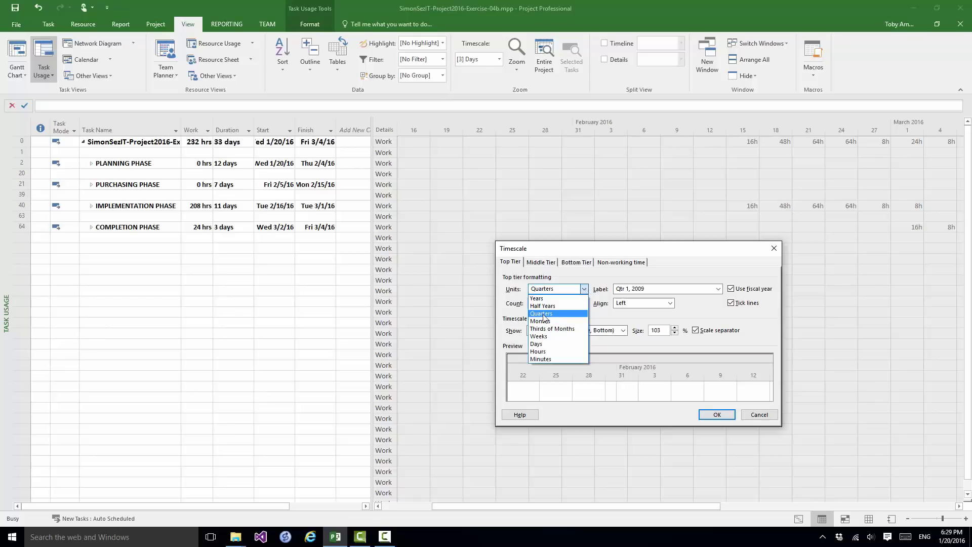
left_click(543, 315)
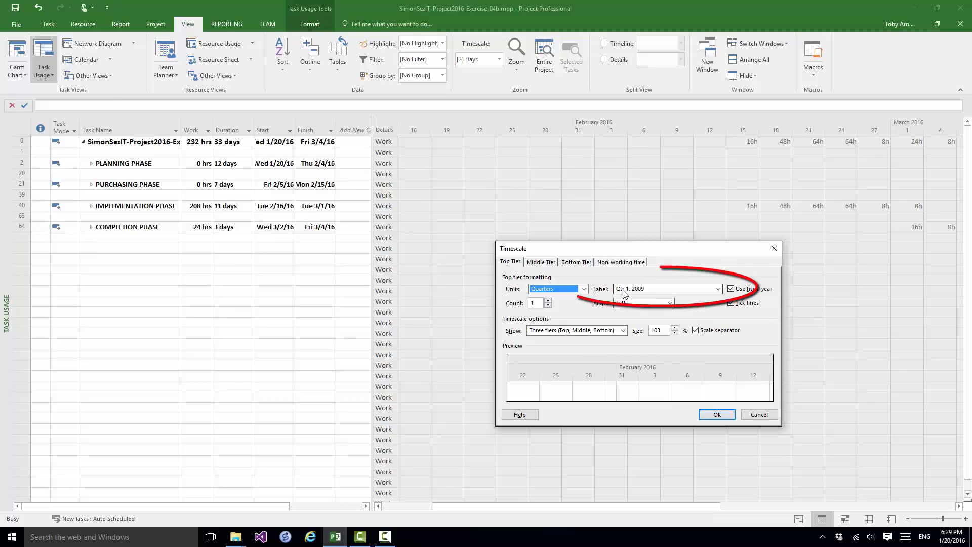
left_click(718, 290)
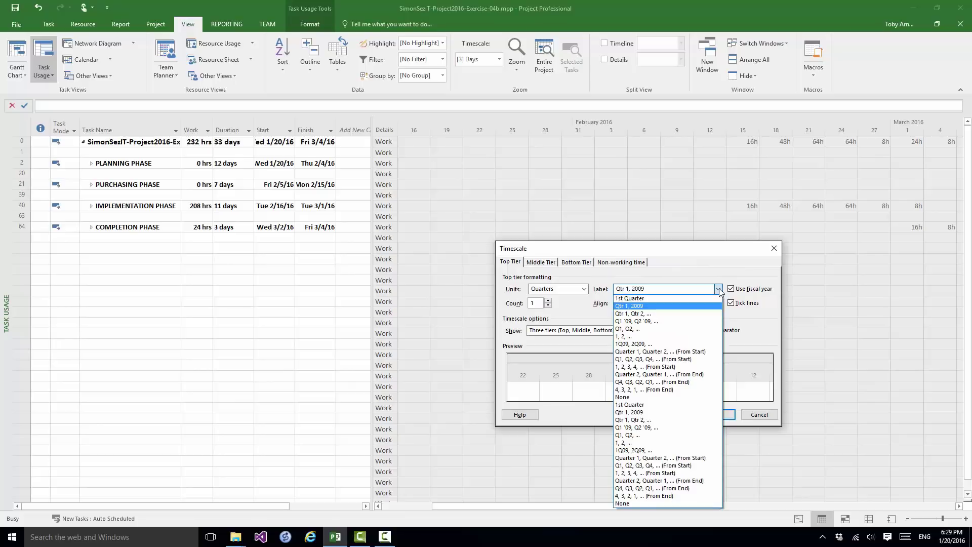
left_click(634, 322)
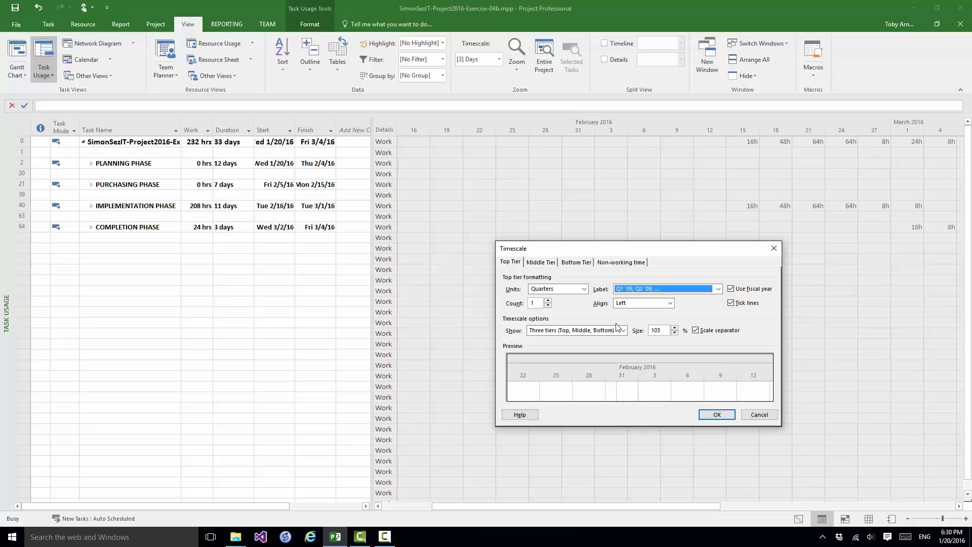
Set the label format of the timescale's middle tier, in months, to Jan '09
left_click(540, 262)
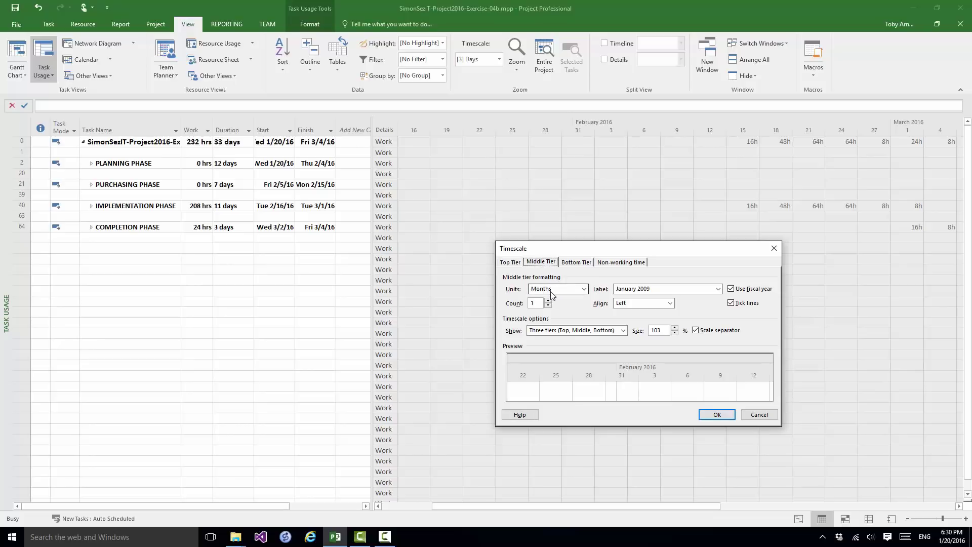
left_click(718, 289)
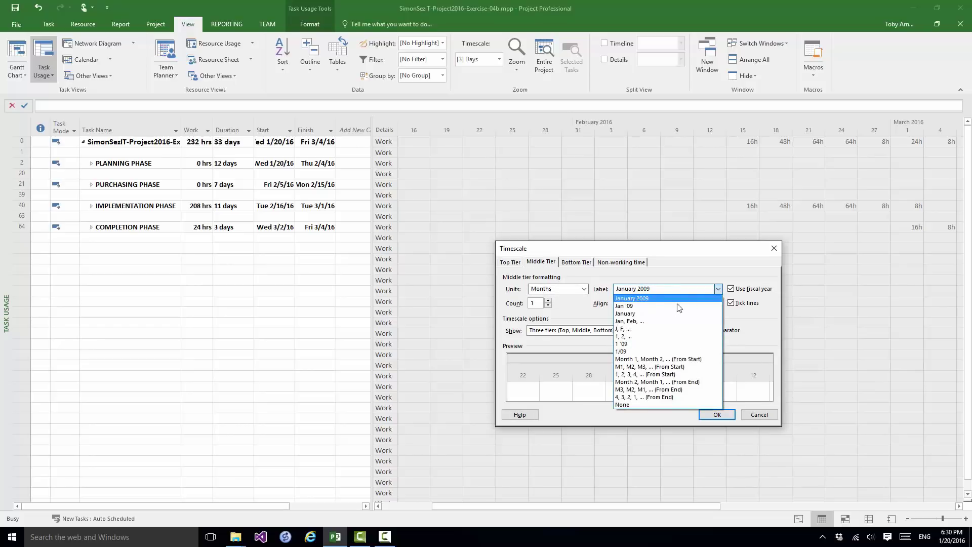
left_click(646, 306)
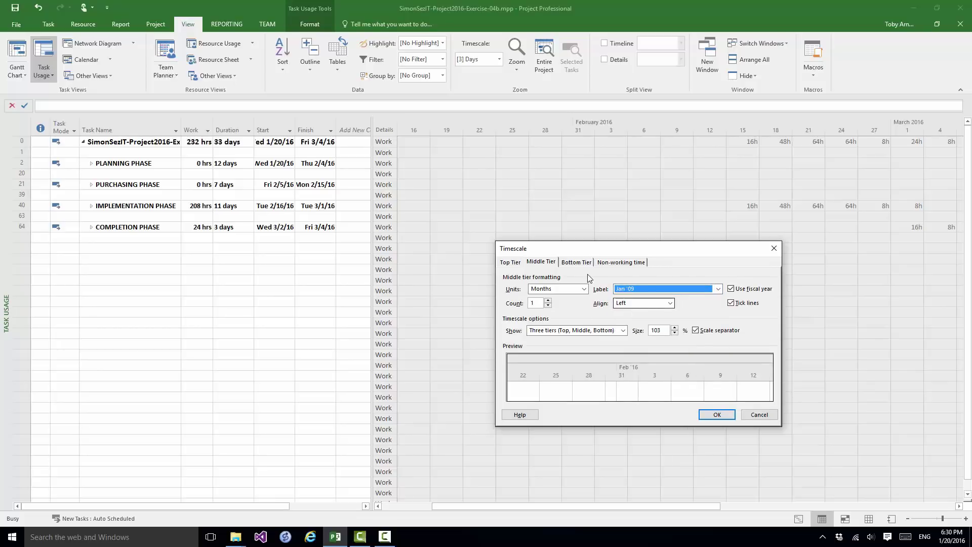
Set the bottom tier to Weeks with label format Sun 1/25/09 and a count of 1, and apply the timescale
left_click(577, 263)
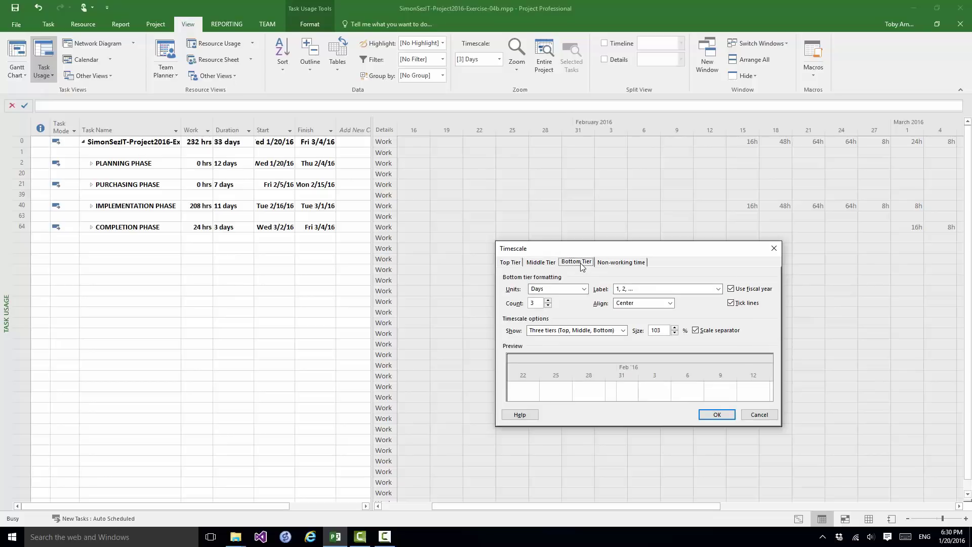
left_click(585, 289)
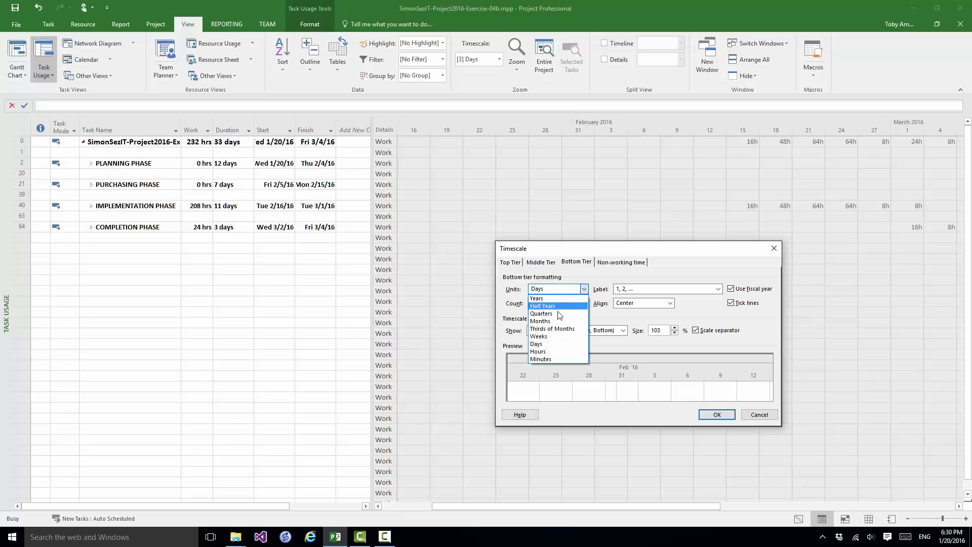
left_click(543, 337)
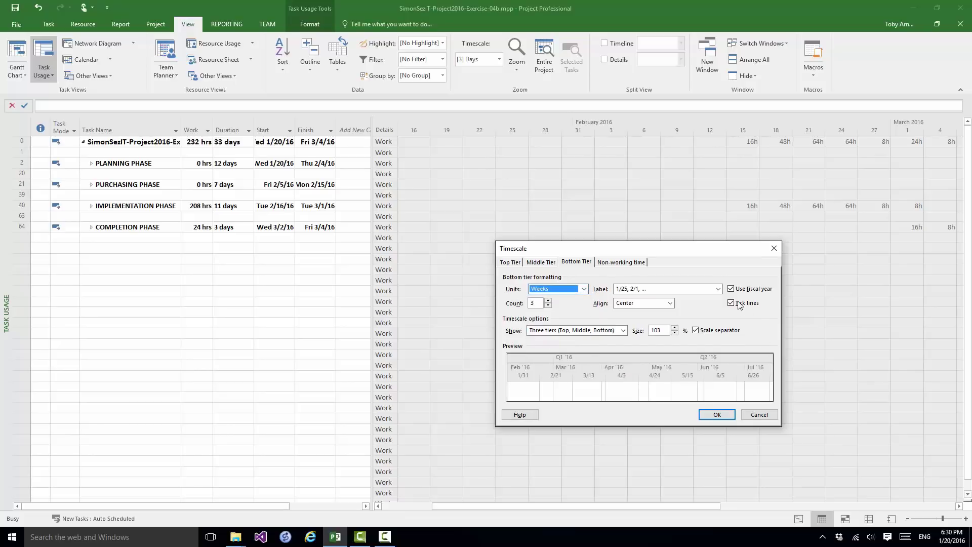
left_click(718, 290)
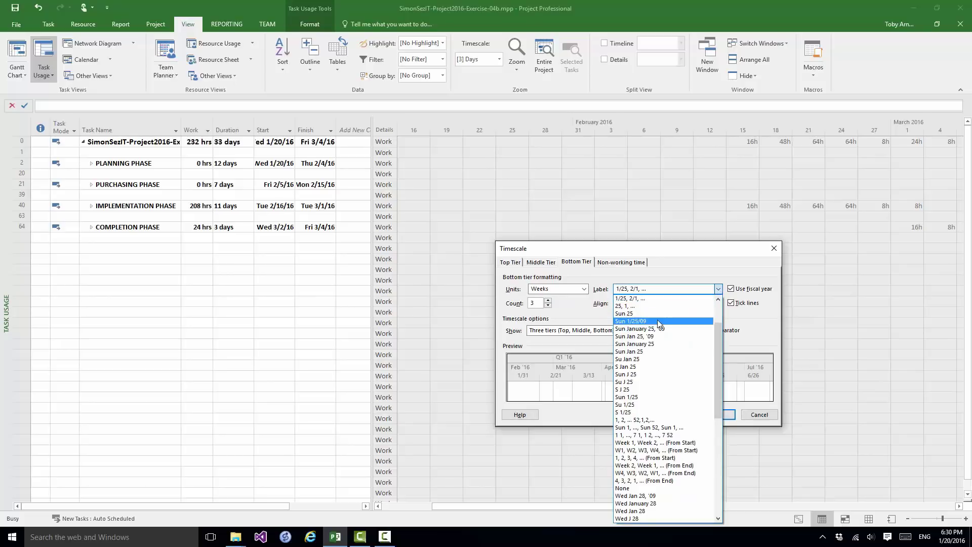
left_click(626, 321)
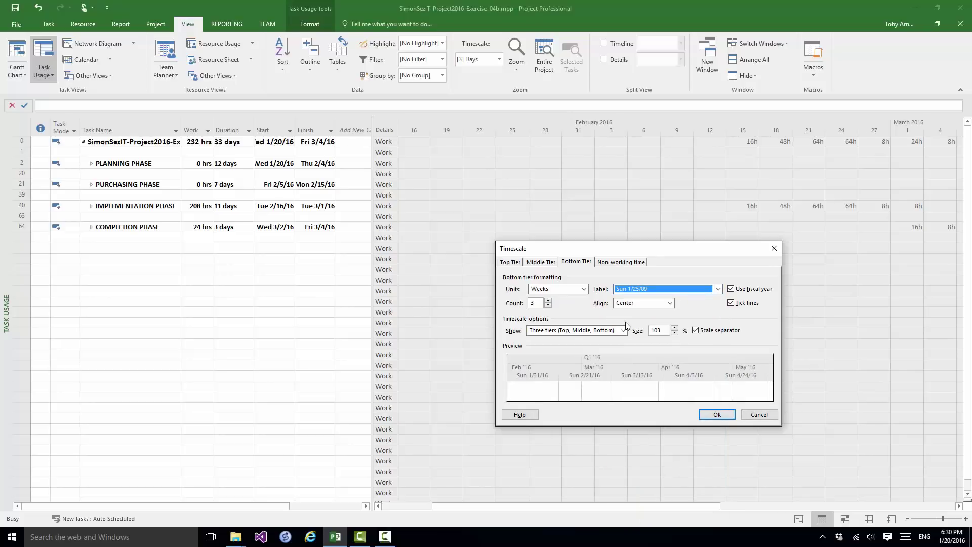
left_click(548, 306)
left_click(548, 306)
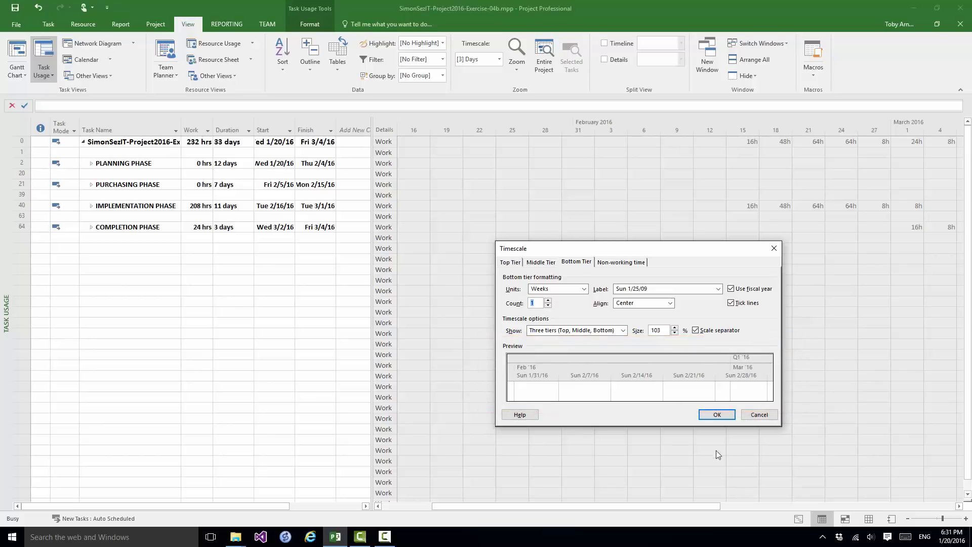
left_click(717, 414)
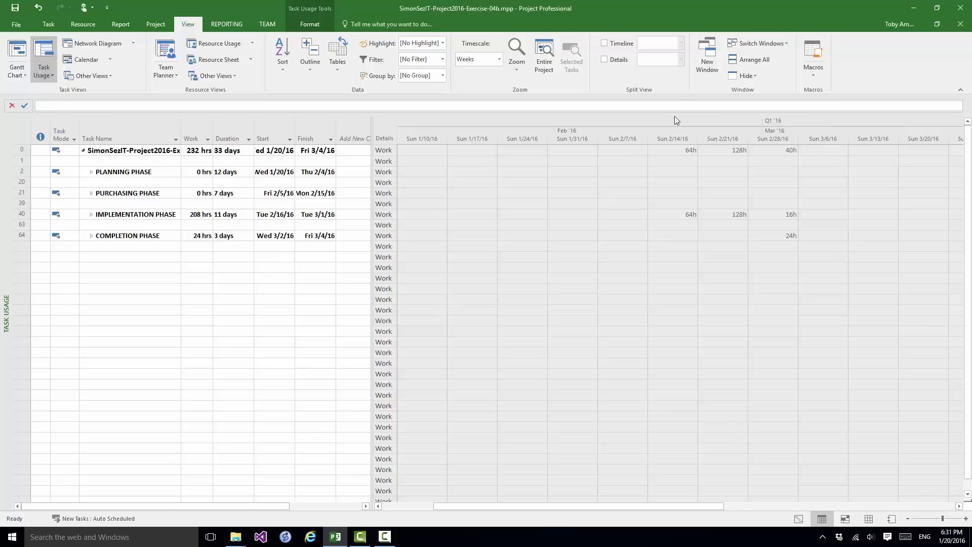
Reduce the timescale size to 80% and apply it to the Task Usage grid
right_click(674, 130)
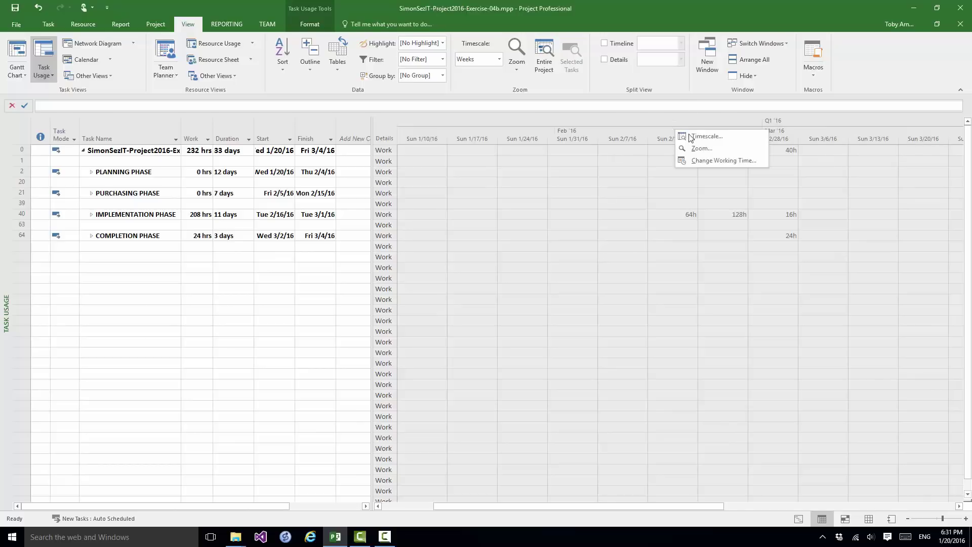
left_click(701, 137)
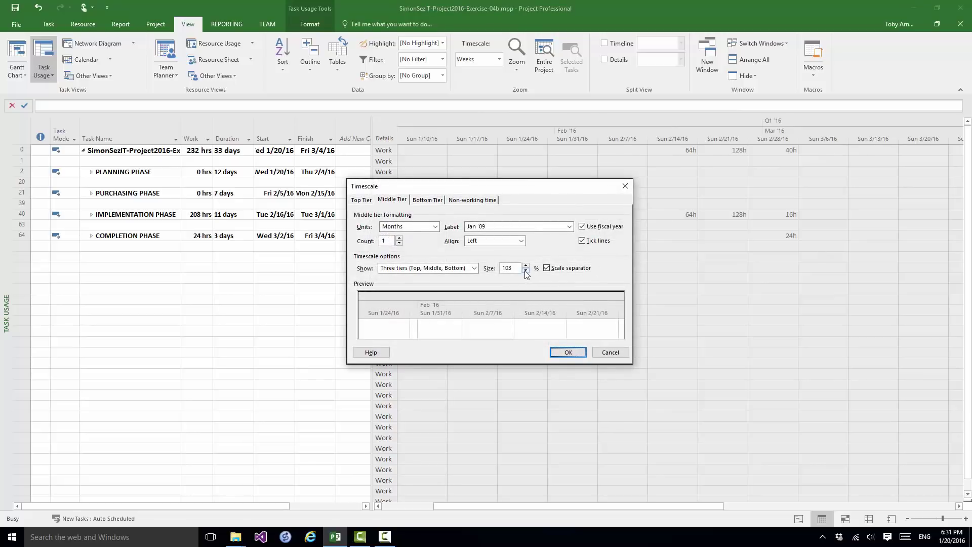
left_click(362, 200)
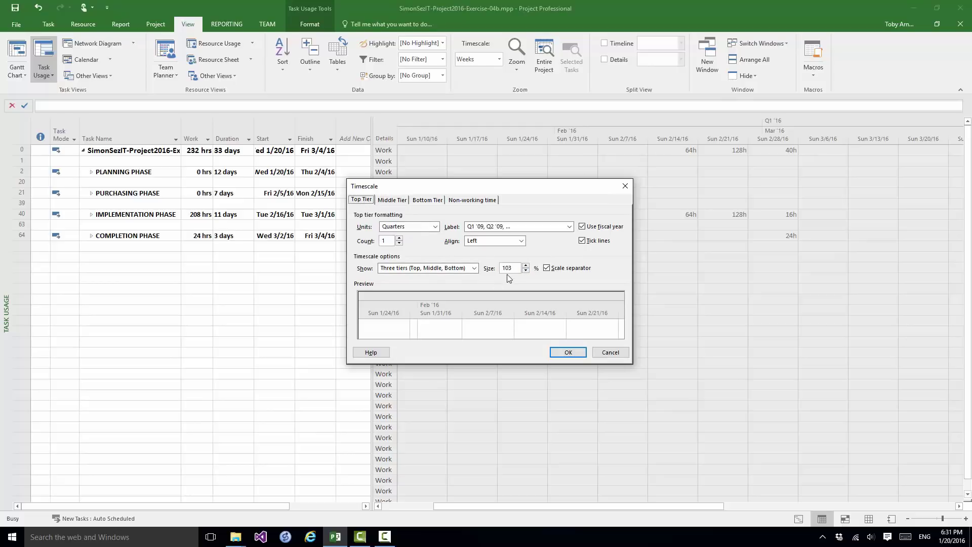
left_click(525, 270)
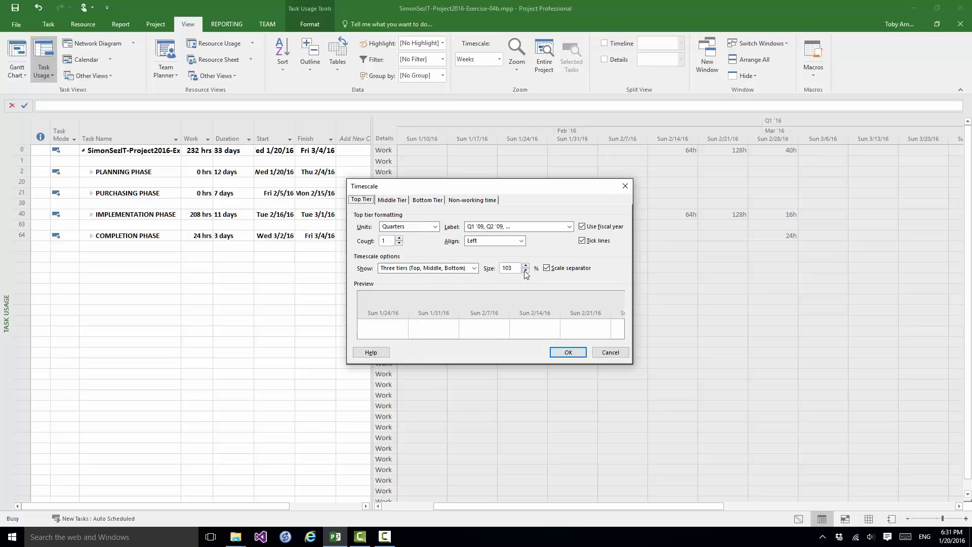
left_click(524, 270)
left_click(525, 270)
left_click(525, 271)
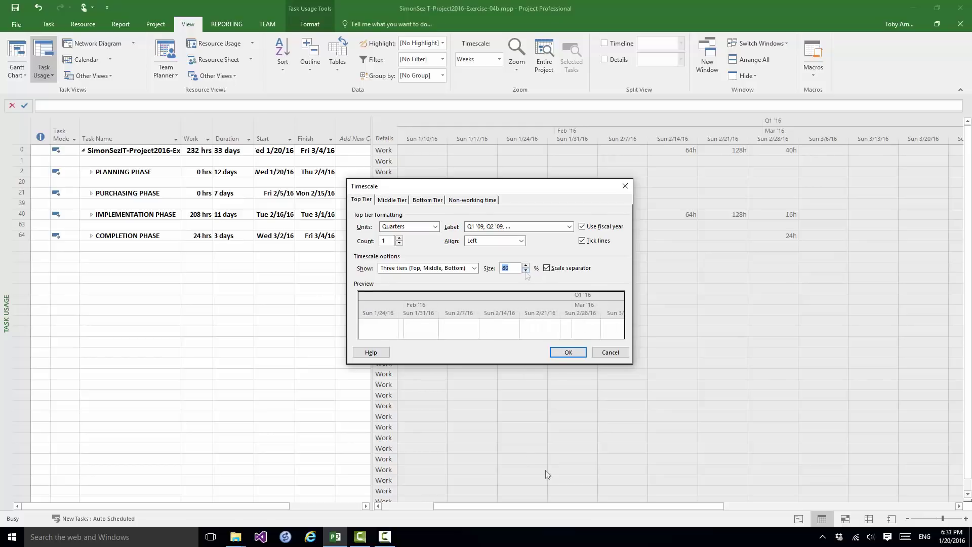
left_click(525, 270)
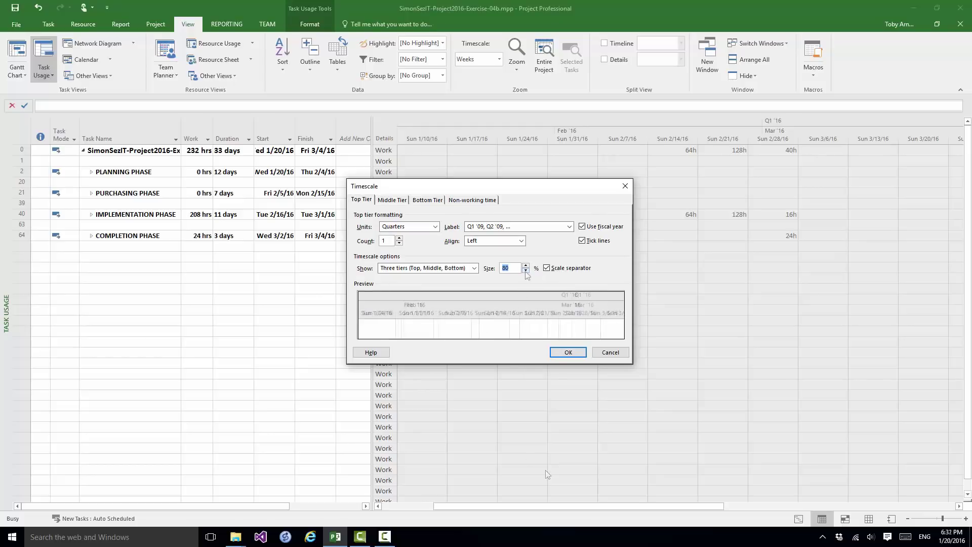
left_click(568, 353)
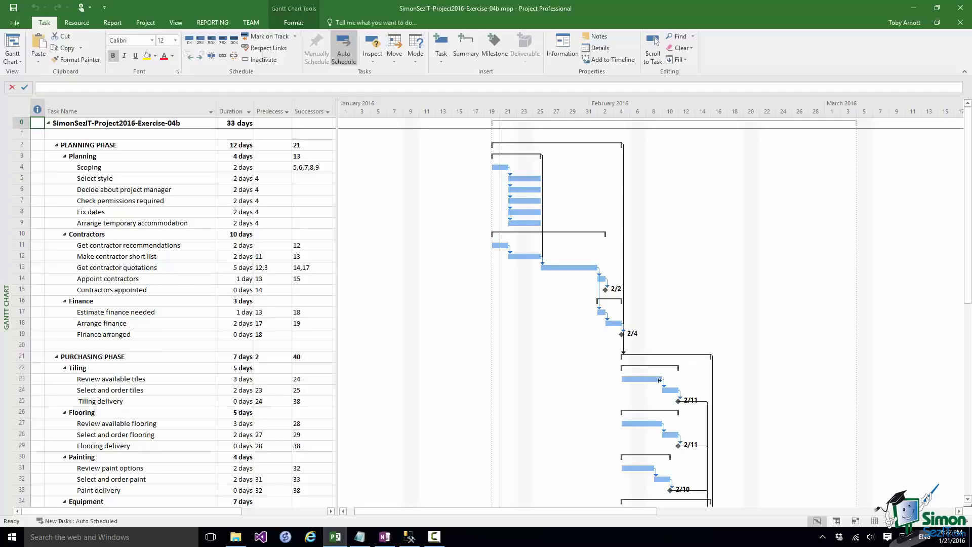
Display the Resource Sheet listing the project's resources, and switch to the Resource Usage view
left_click(174, 22)
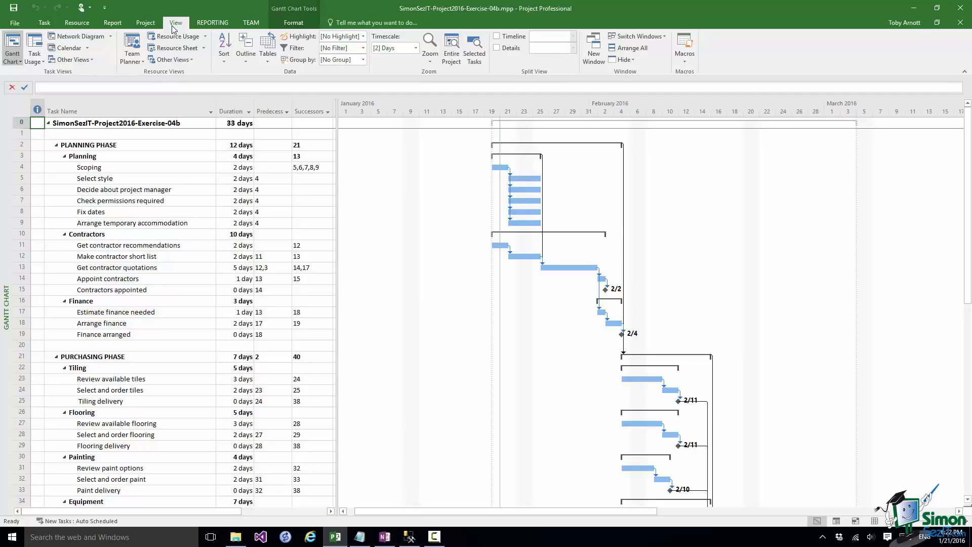
left_click(174, 50)
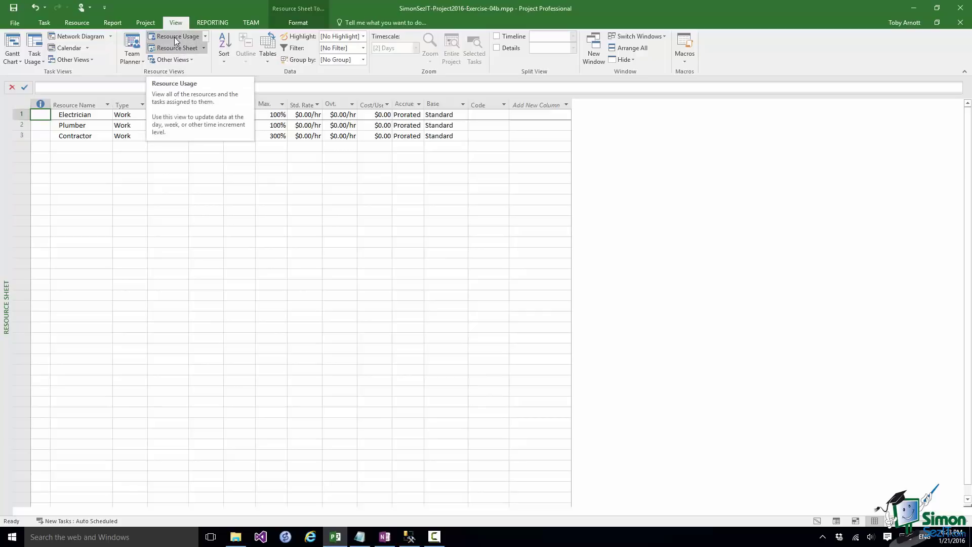
left_click(176, 40)
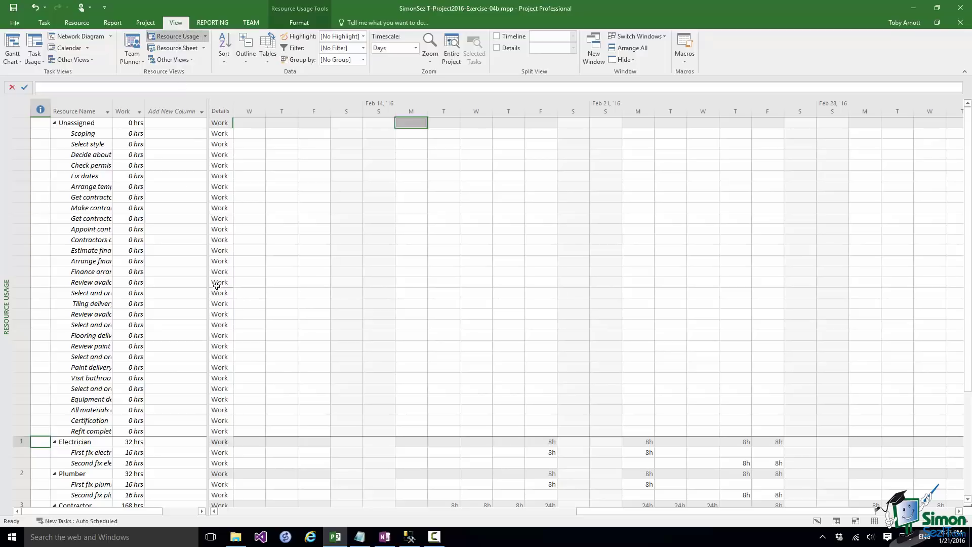
Widen the Resource Usage table area along with its Work and Resource Name columns so the full task names fit
left_click_drag(203, 285, 305, 285)
left_click_drag(144, 111, 304, 114)
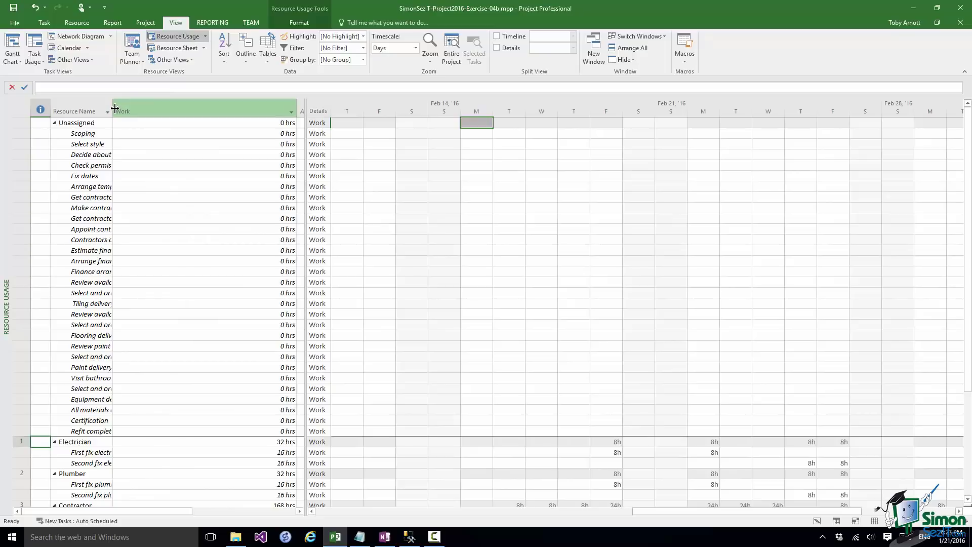
left_click_drag(112, 105, 258, 104)
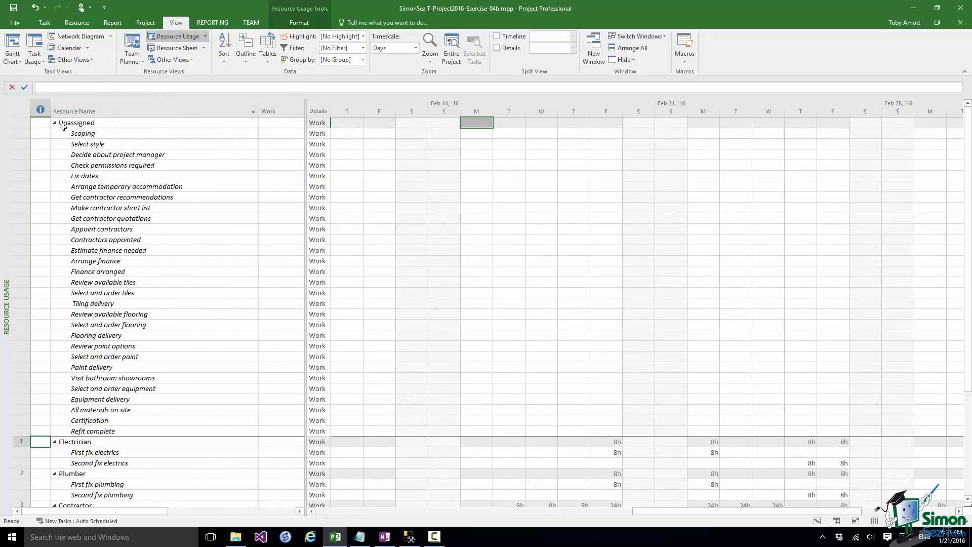
Examine the Resource Usage assignments listed under Unassigned, Electrician, Plumber and Contractor, including the Contractor's daily hours
left_click(12, 121)
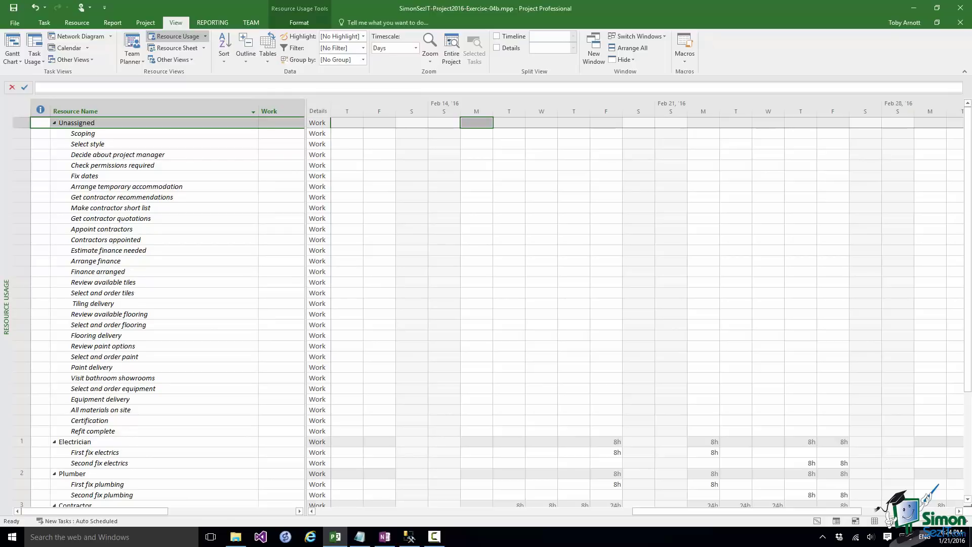
left_click(967, 499)
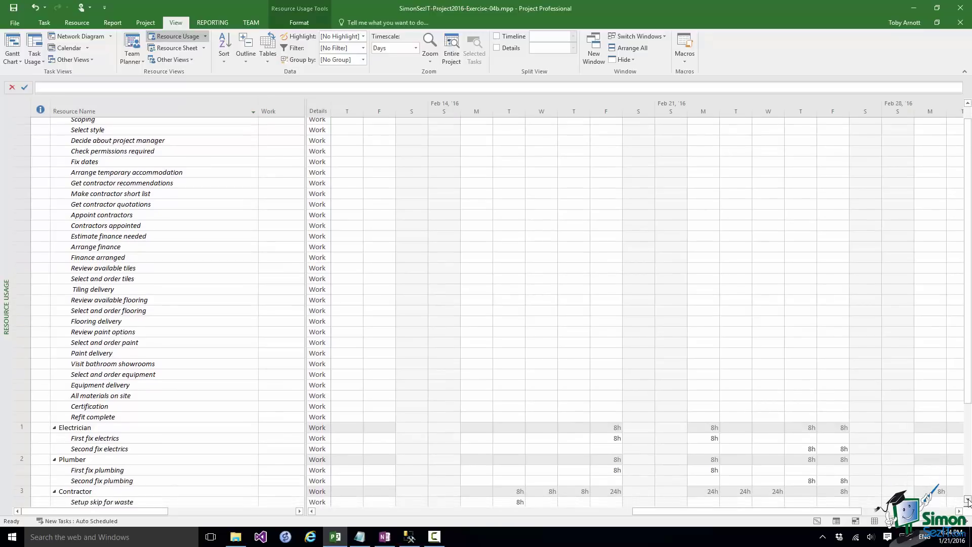
left_click(966, 500)
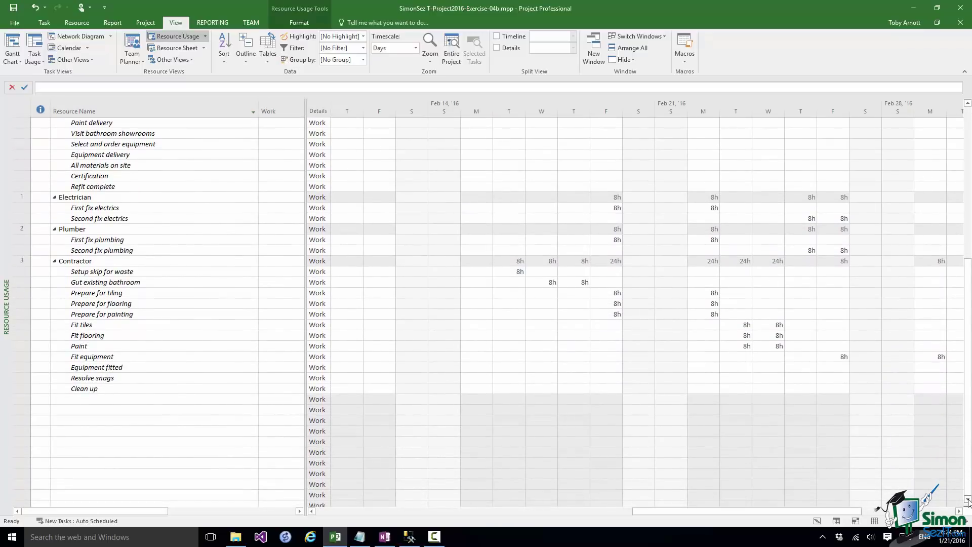
left_click(20, 197)
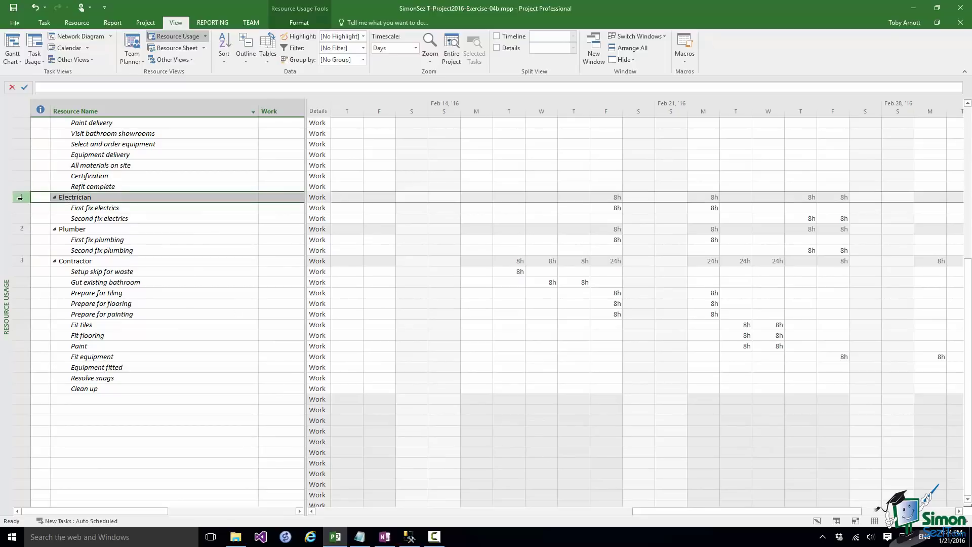
left_click(20, 229)
left_click(20, 261)
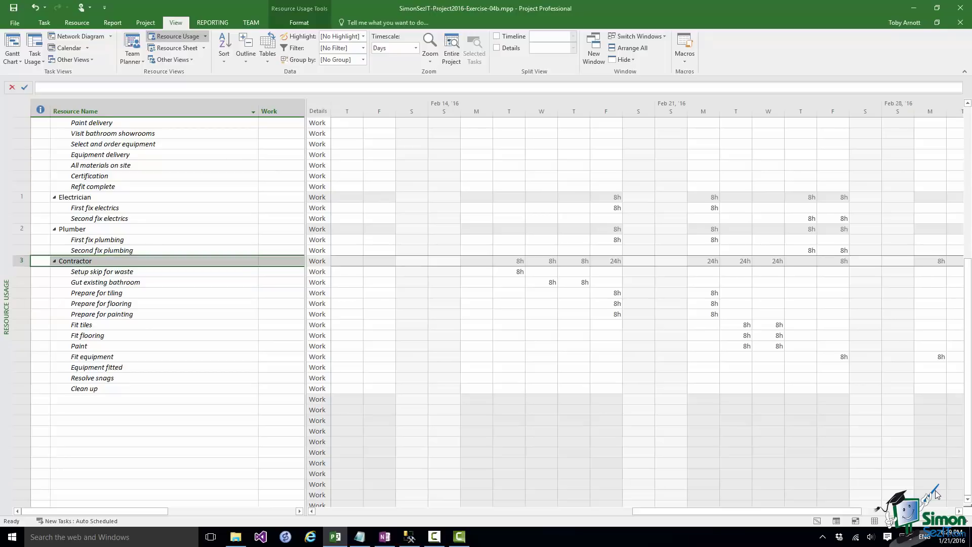
left_click_drag(967, 390, 967, 239)
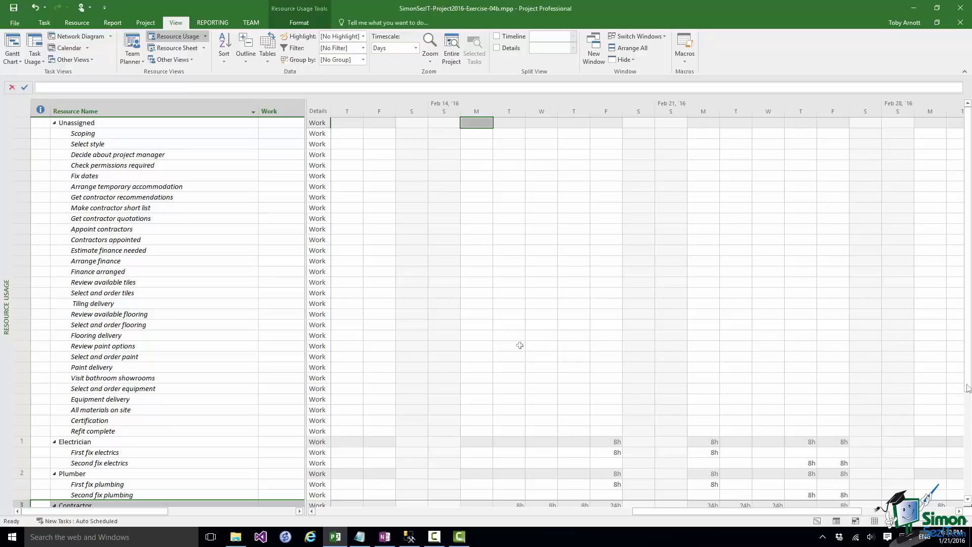
left_click_drag(968, 363, 967, 501)
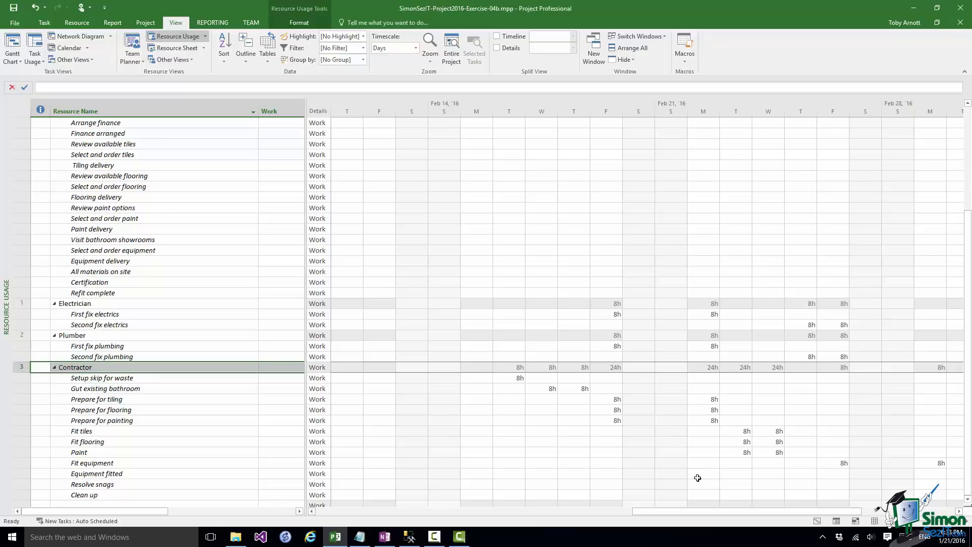
Display the Resource Graph and page through the resources from Contractor to Electrician and back to Contractor
left_click(190, 60)
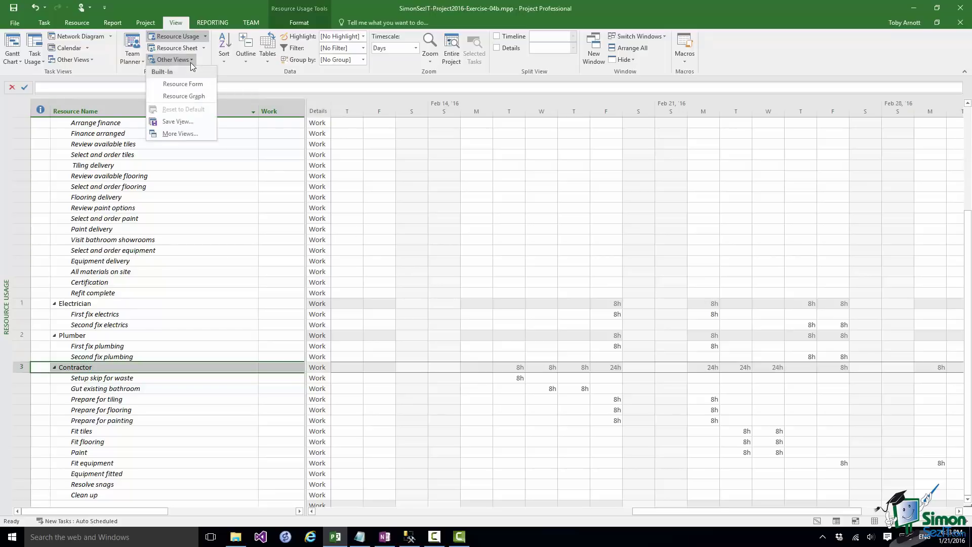
left_click(193, 94)
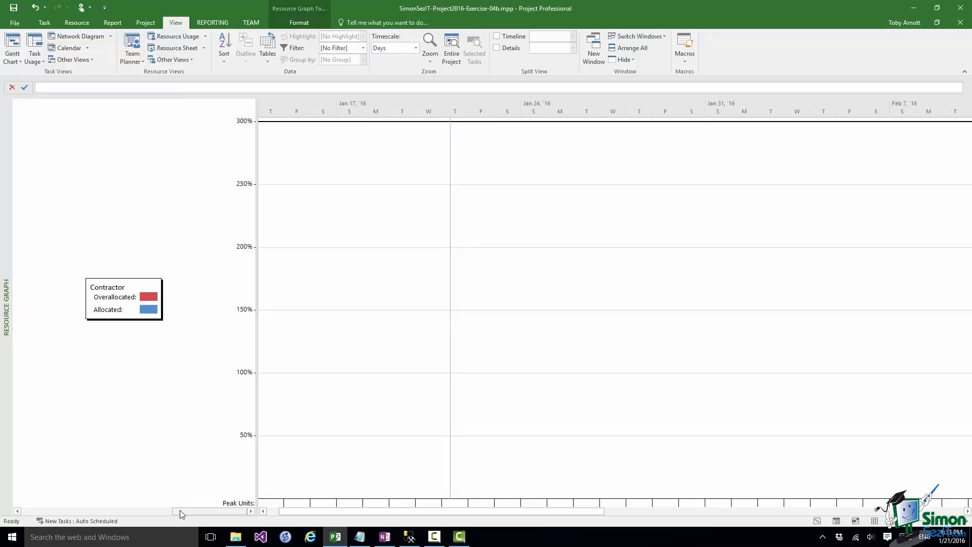
left_click(18, 511)
left_click(18, 511)
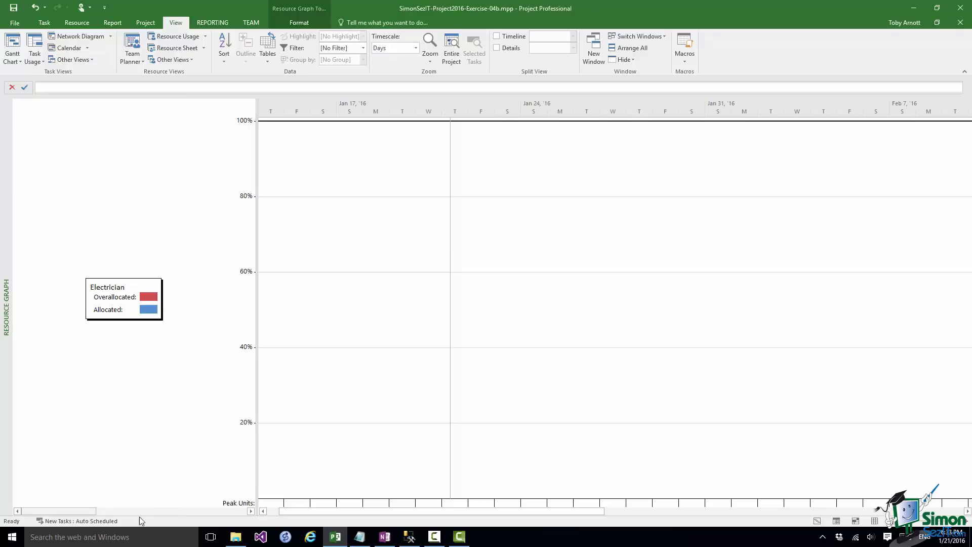
left_click(251, 511)
left_click(251, 511)
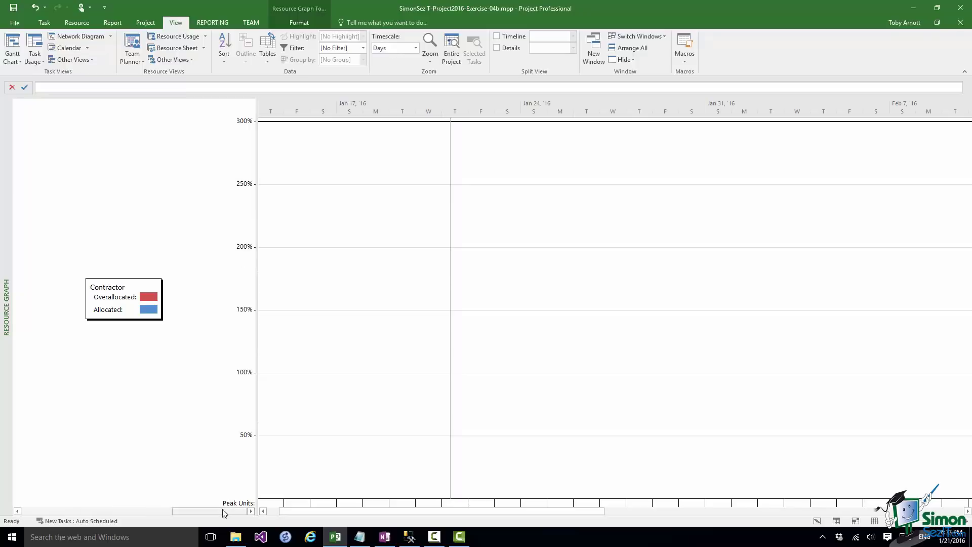
Fit the Contractor's Resource Graph timescale to the entire project
left_click(967, 511)
left_click(967, 511)
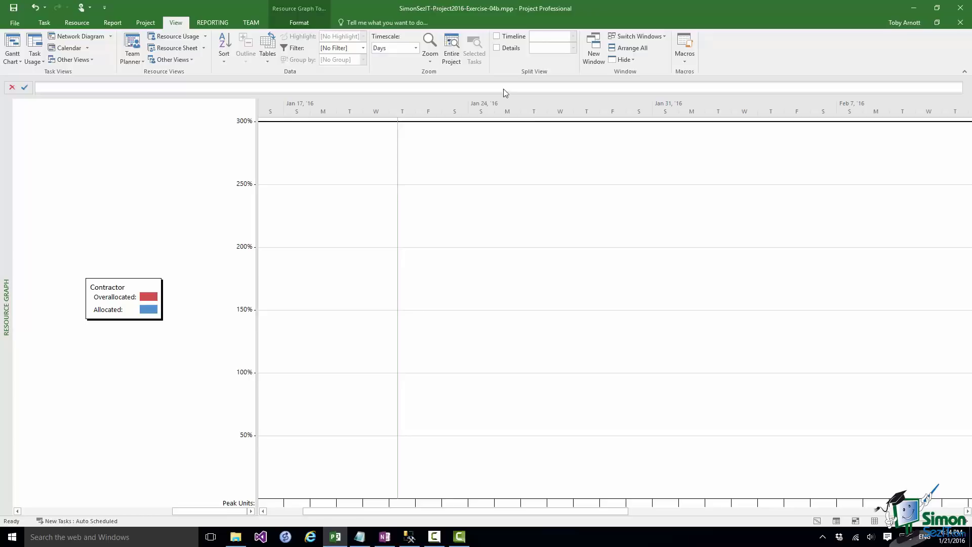
left_click(452, 51)
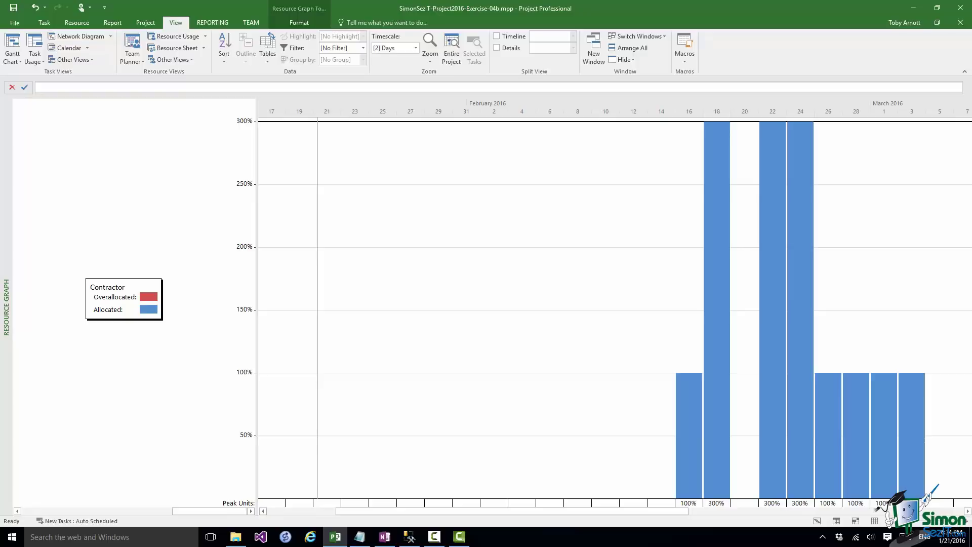
Set the Contractor's maximum units to 100% in the Resource Sheet, and return to the Resource Graph
left_click(875, 521)
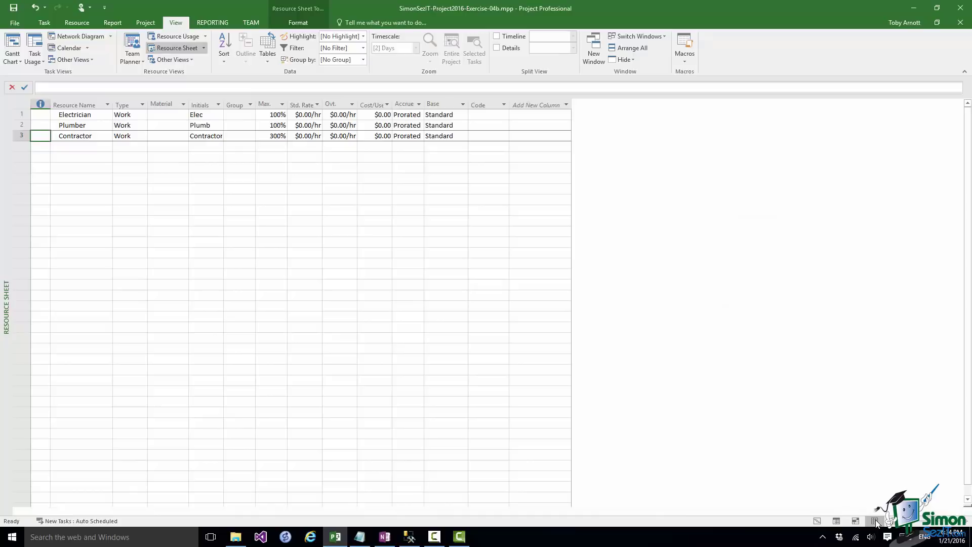
left_click(275, 136)
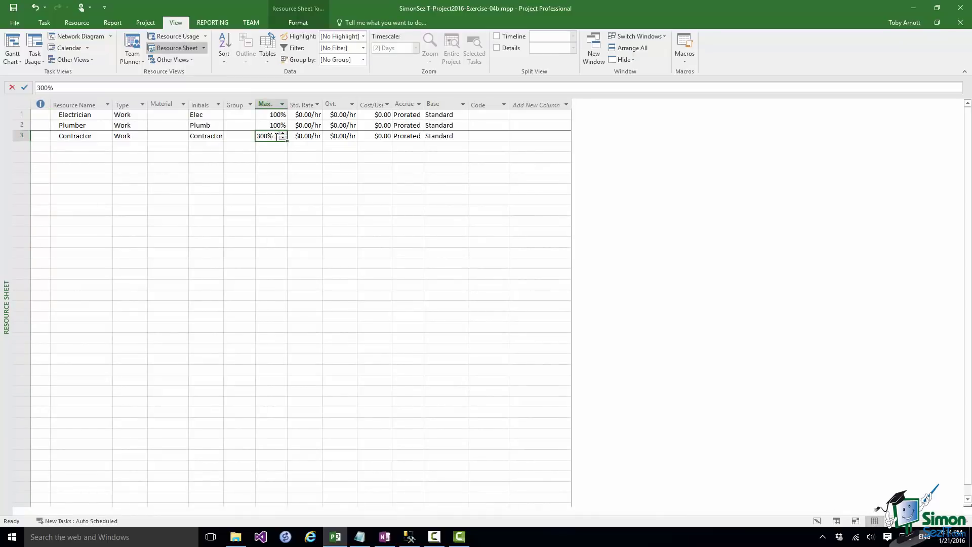
left_click(284, 138)
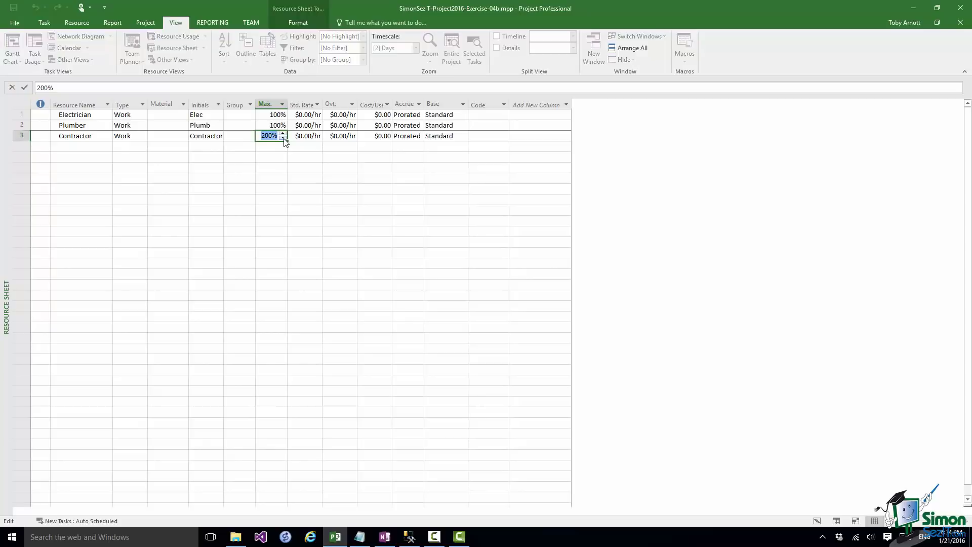
left_click(283, 138)
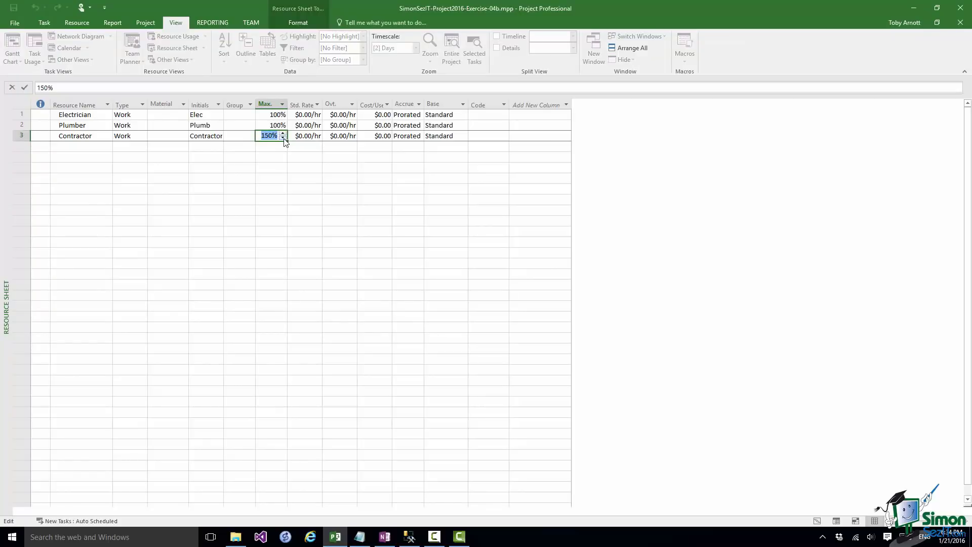
left_click(245, 137)
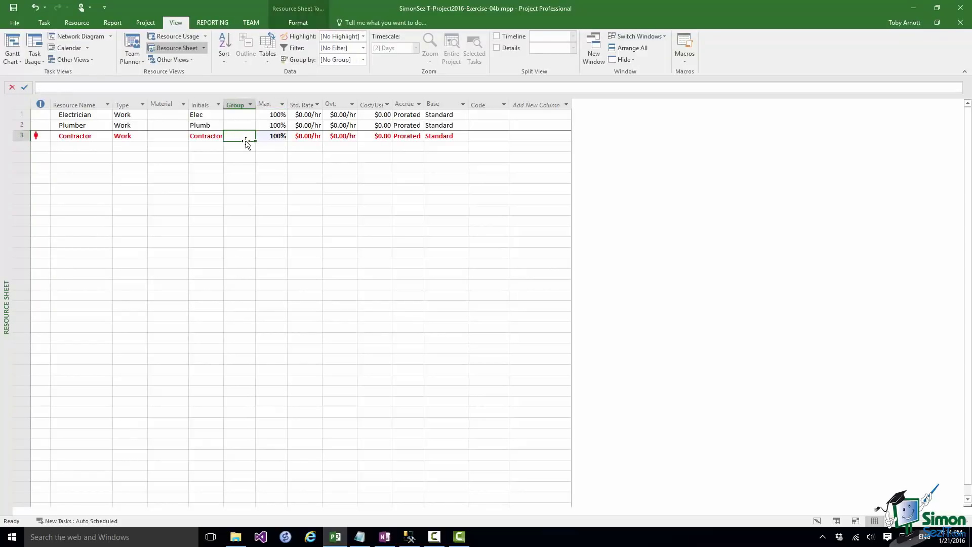
left_click(193, 60)
left_click(193, 97)
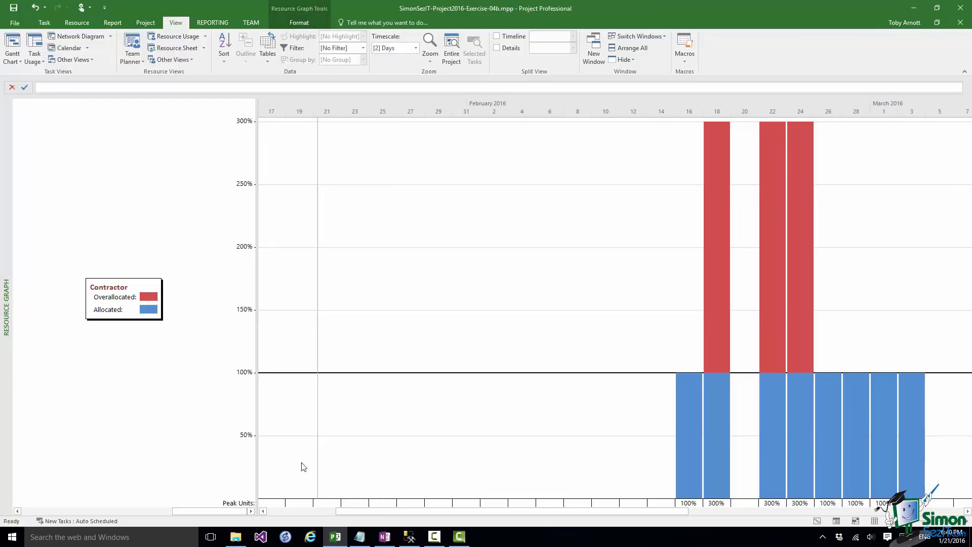
Browse the complete list of available views, including the AAA - Overall Germany and UK summary views, and close it without applying any
left_click(192, 59)
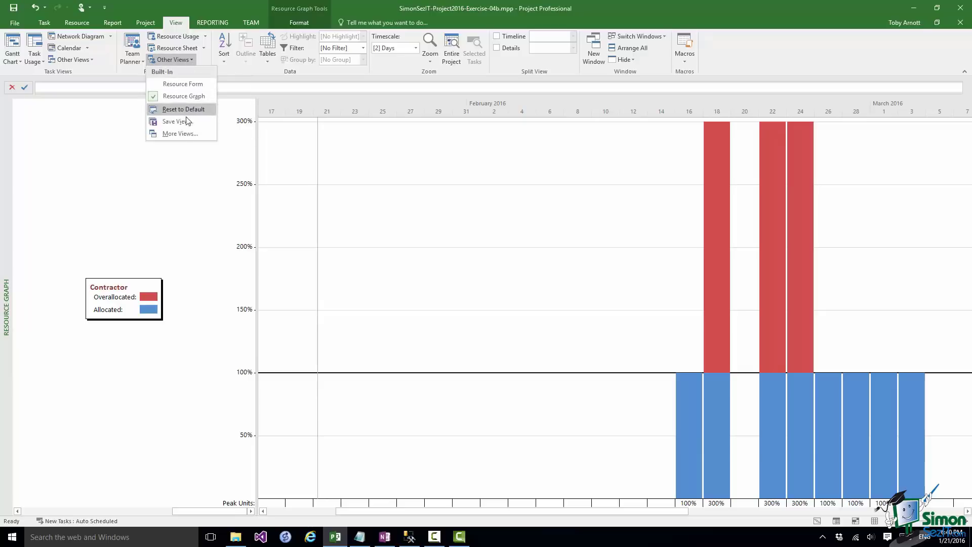
left_click(186, 134)
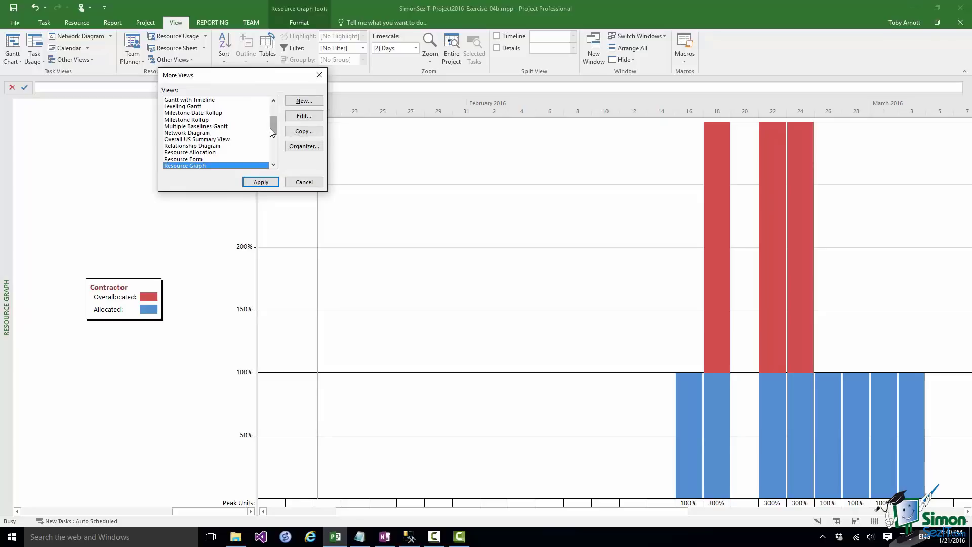
mouse_move(272, 130)
left_mouse_down()
mouse_move(272, 118)
mouse_move(275, 164)
mouse_move(273, 132)
left_mouse_up()
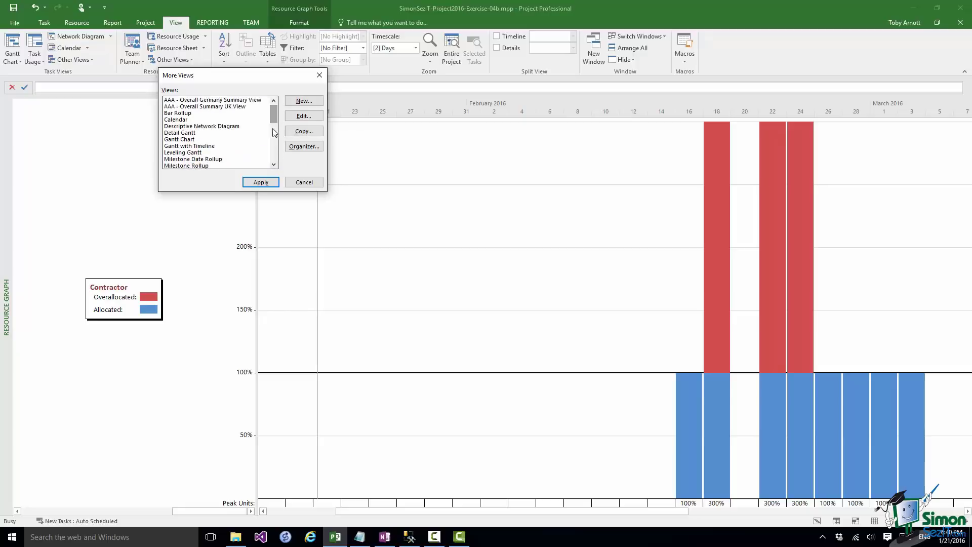
left_click(195, 101)
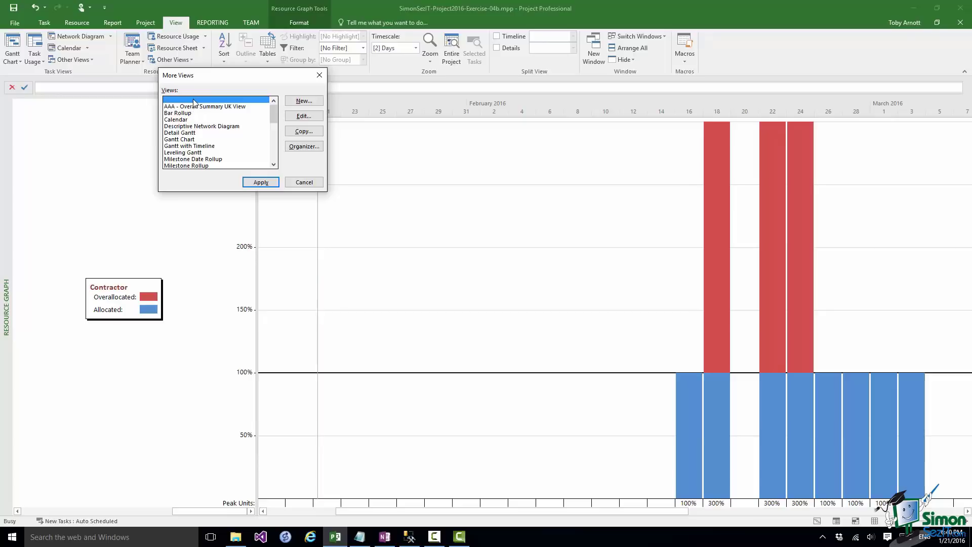
left_click(193, 107)
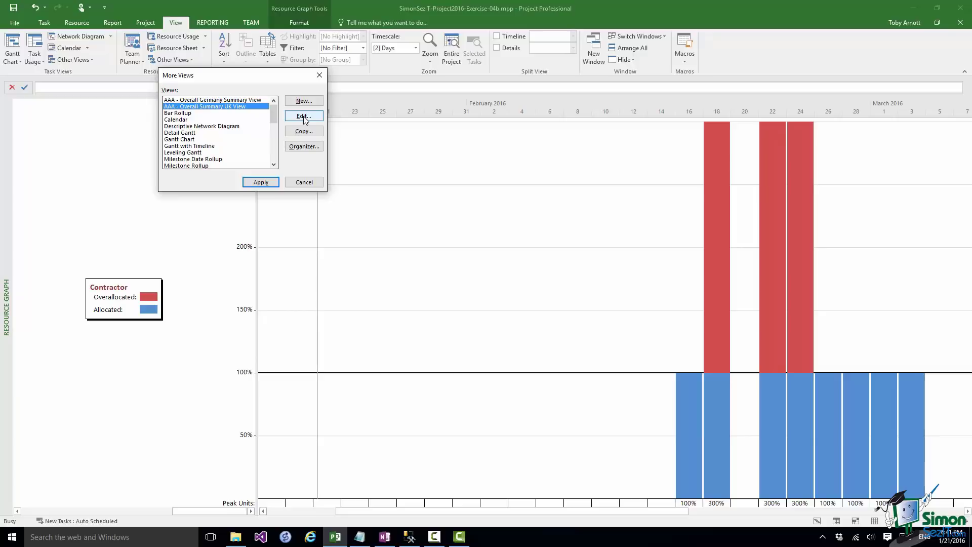
left_click(304, 184)
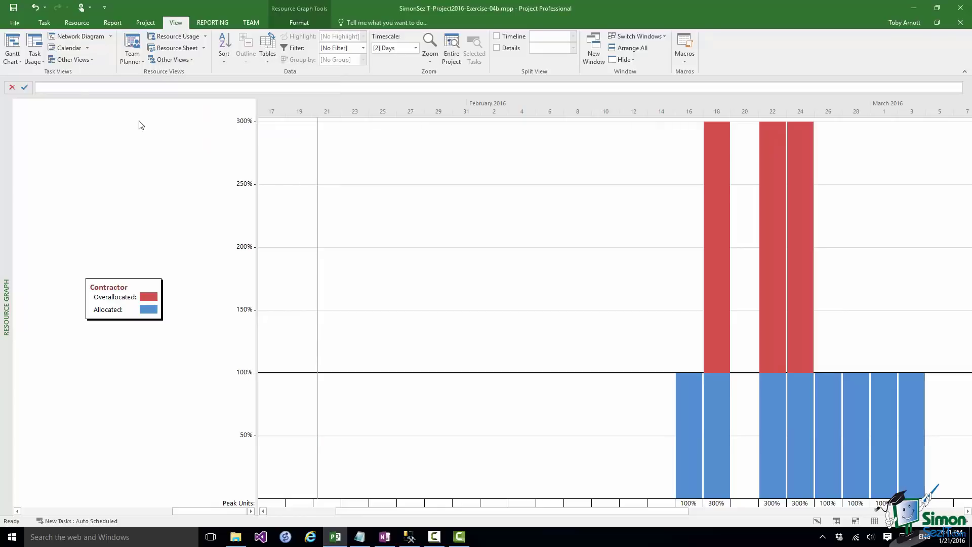
Switch to the Gantt Chart, split it with a Task Form details pane, and select the task Decide about project manager
left_click(15, 50)
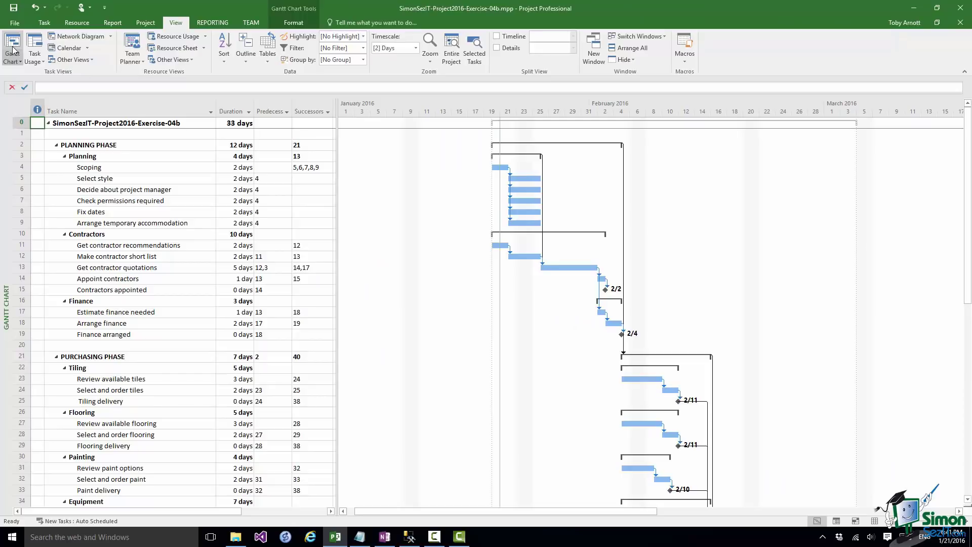
left_click(496, 48)
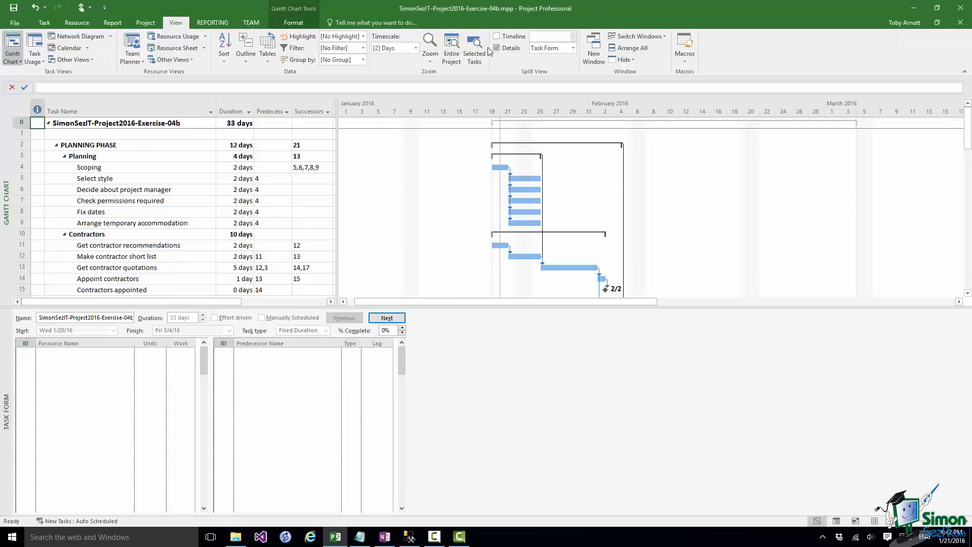
left_click(130, 190)
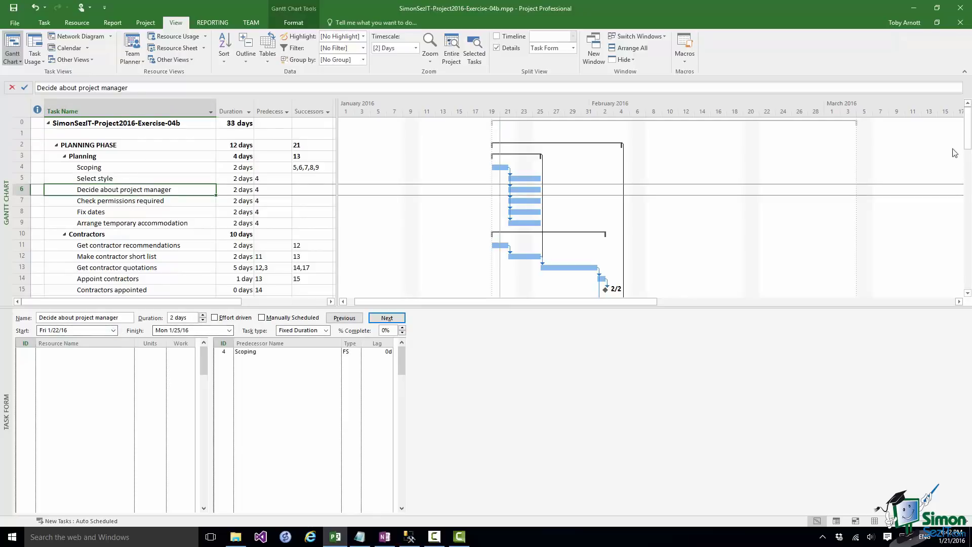
Select the Prepare for flooring task in the Gantt Chart to show its details in the Task Form
left_click_drag(967, 131, 969, 170)
scroll(266, 179, "down", 10)
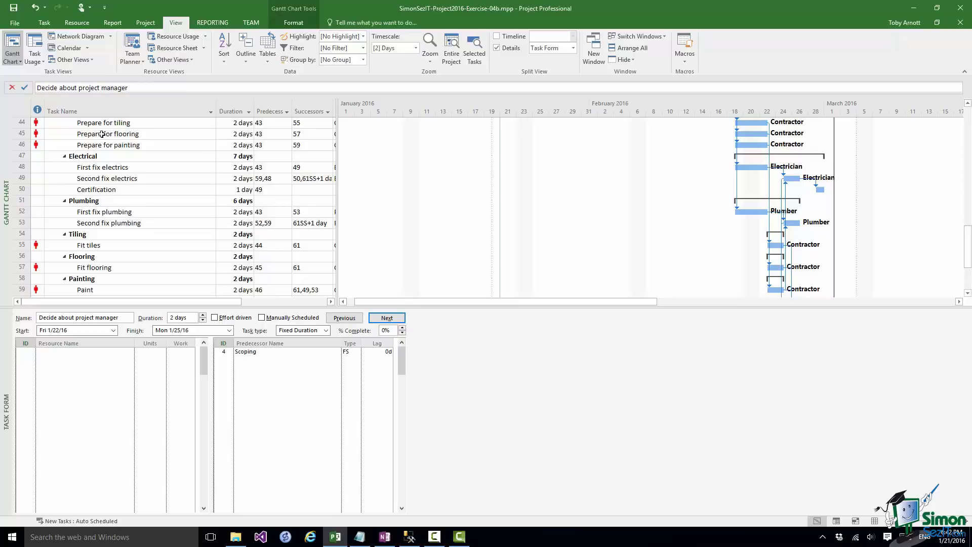
left_click(101, 134)
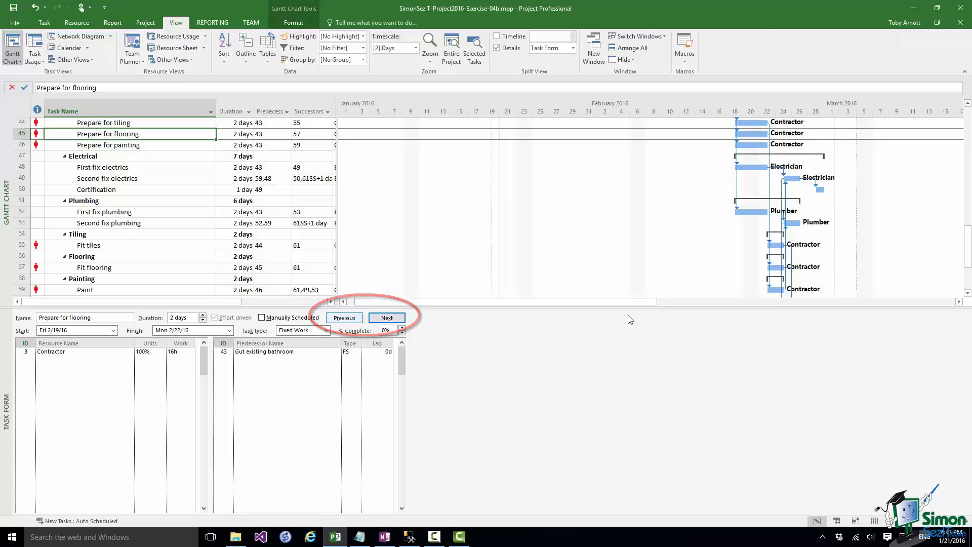
Step the Task Form forward from Prepare for flooring to First fix electrics, and back to Prepare for painting
left_click(967, 104)
left_click(968, 104)
left_click(967, 104)
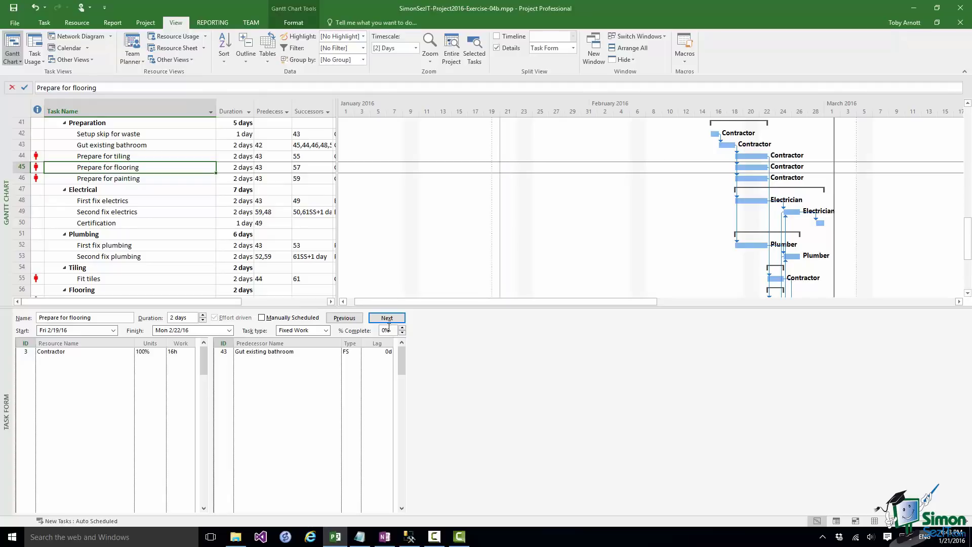
left_click(387, 318)
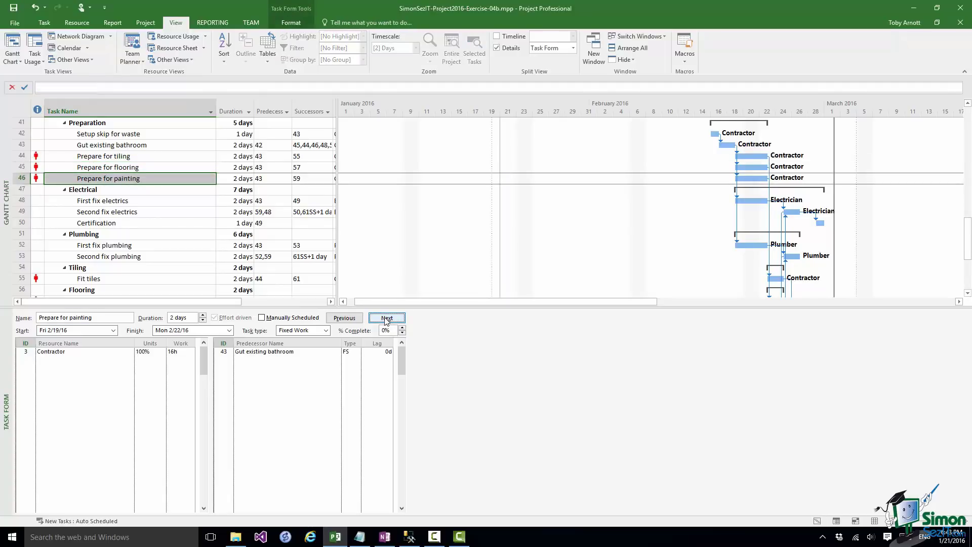
left_click(387, 318)
left_click(387, 318)
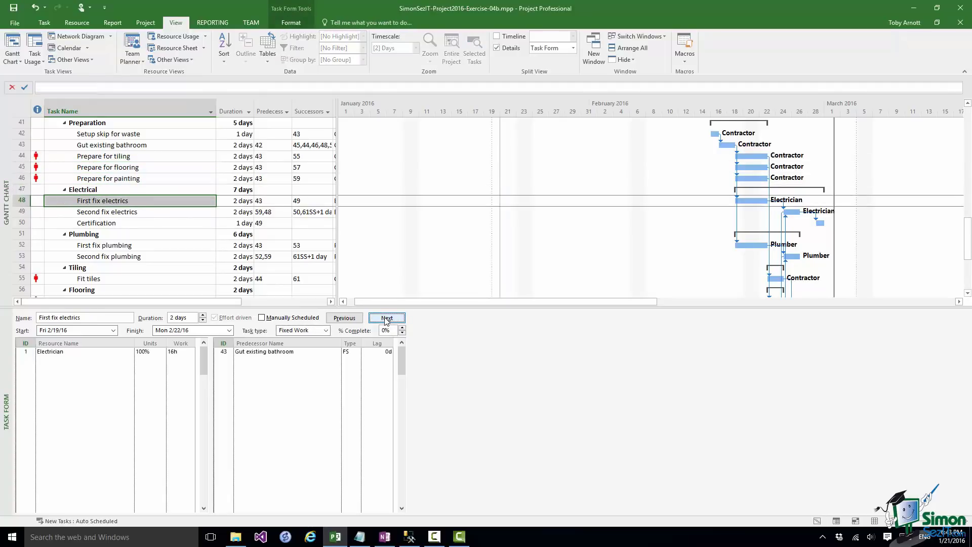
left_click(345, 318)
left_click(345, 318)
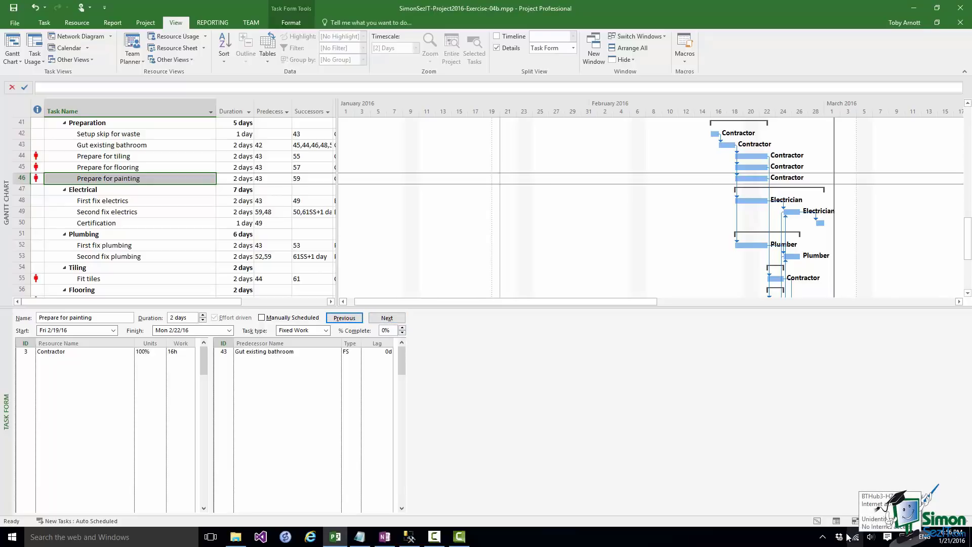
Switch the Task Form for Prepare for painting to Predecessors & Successors details, followed by Resources & Successors details
right_click(261, 390)
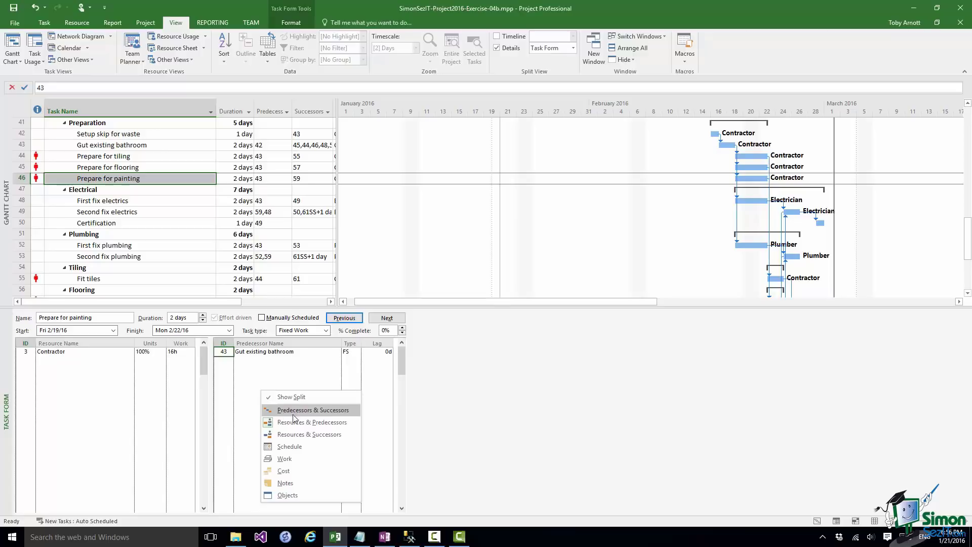
left_click(318, 411)
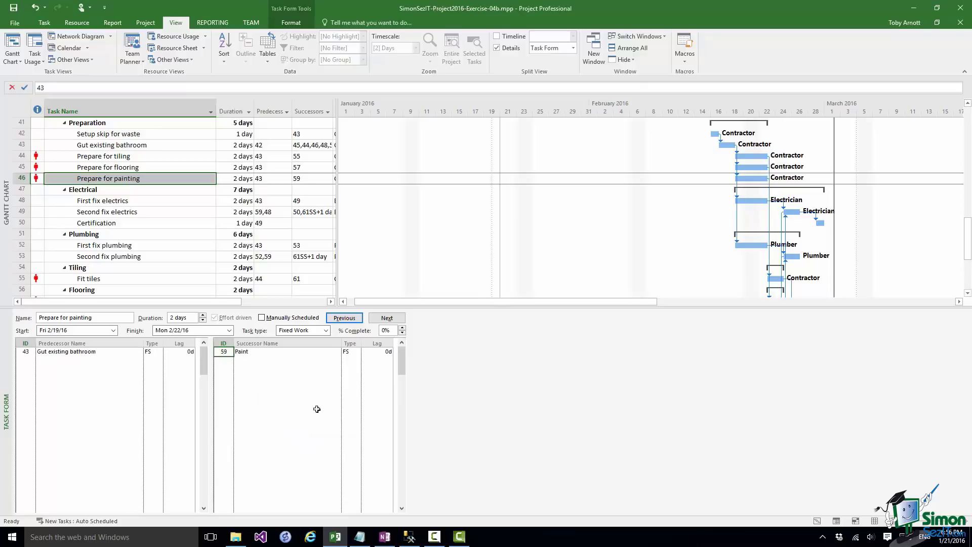
right_click(318, 411)
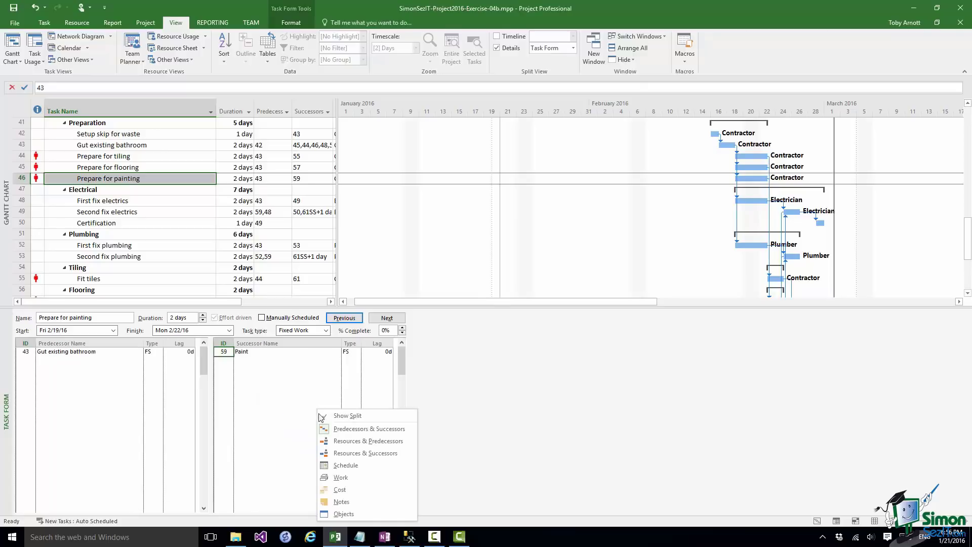
left_click(337, 453)
Show the Schedule details of Prepare for painting in the Task Form, and replace them with the Work details
right_click(310, 414)
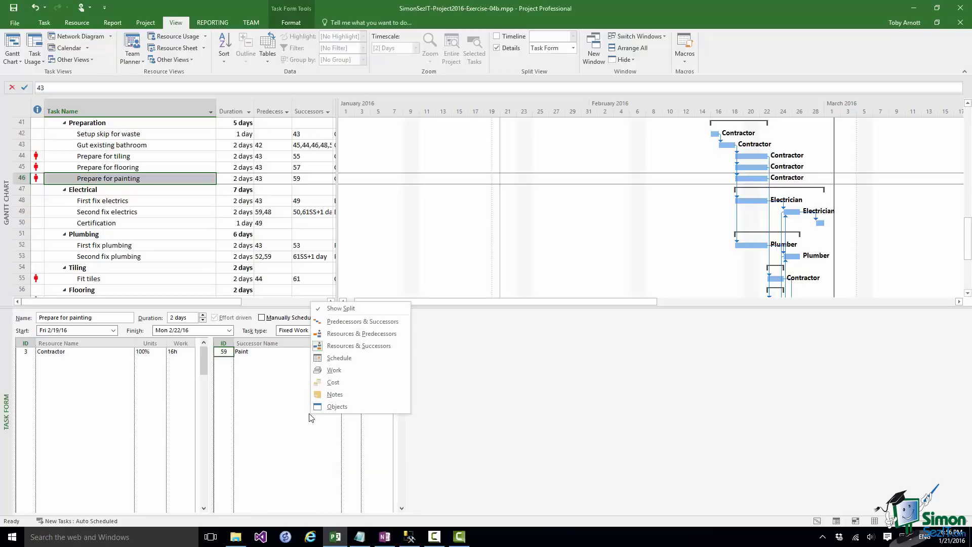
left_click(344, 358)
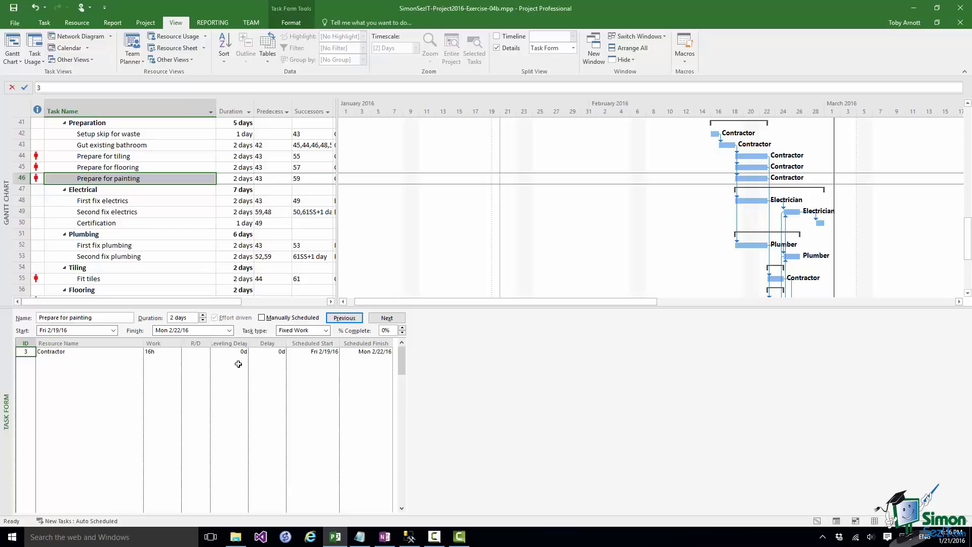
right_click(271, 413)
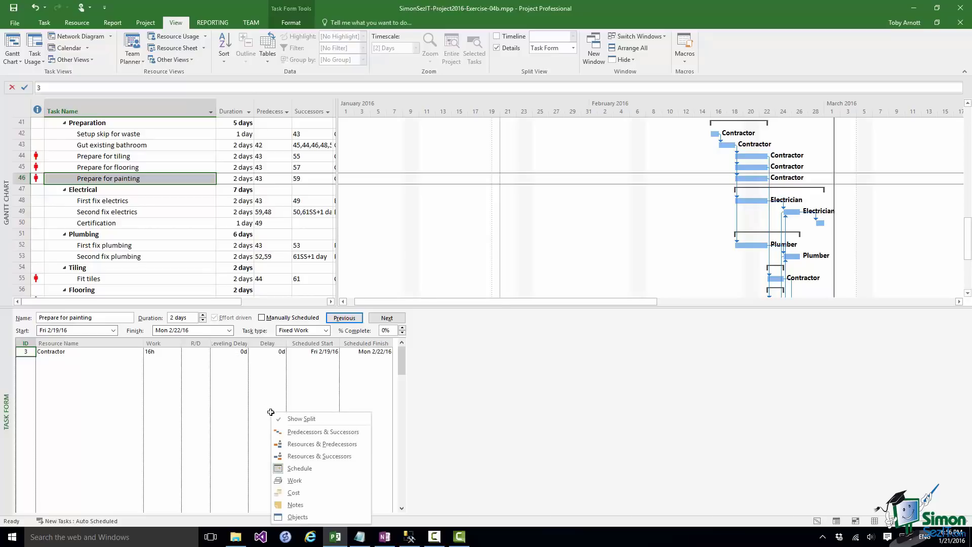
left_click(296, 479)
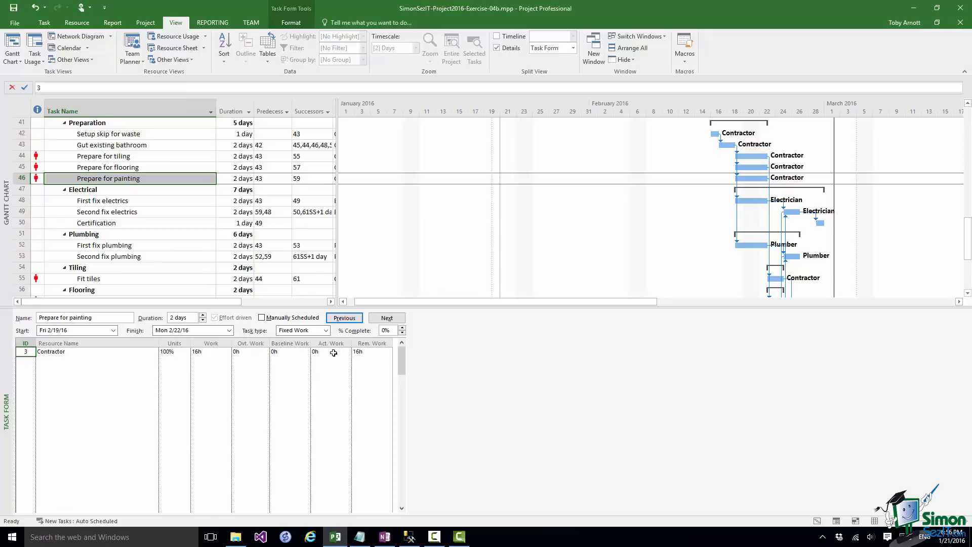
right_click(302, 395)
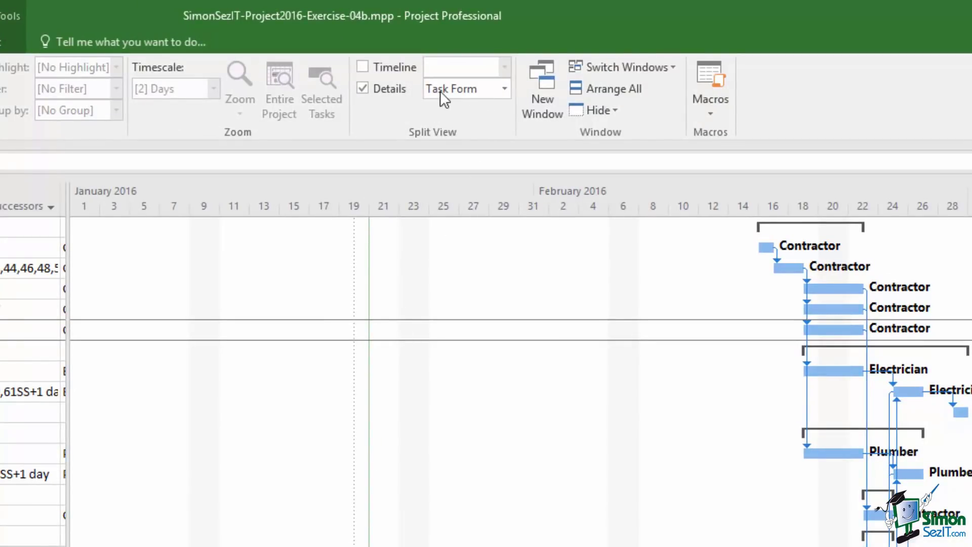
View the Resource Form in the Gantt Chart's details pane and select the Second fix electrics task
left_click(504, 89)
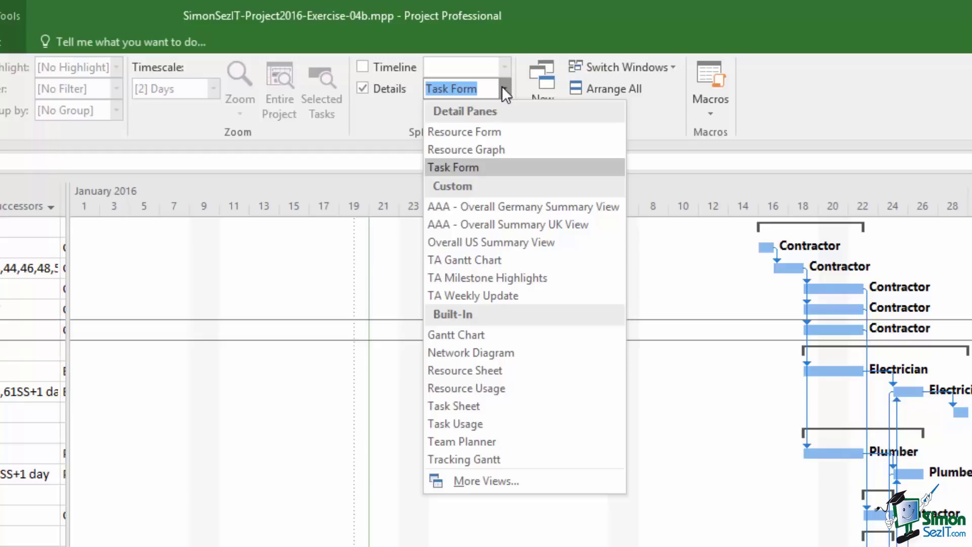
left_click(496, 131)
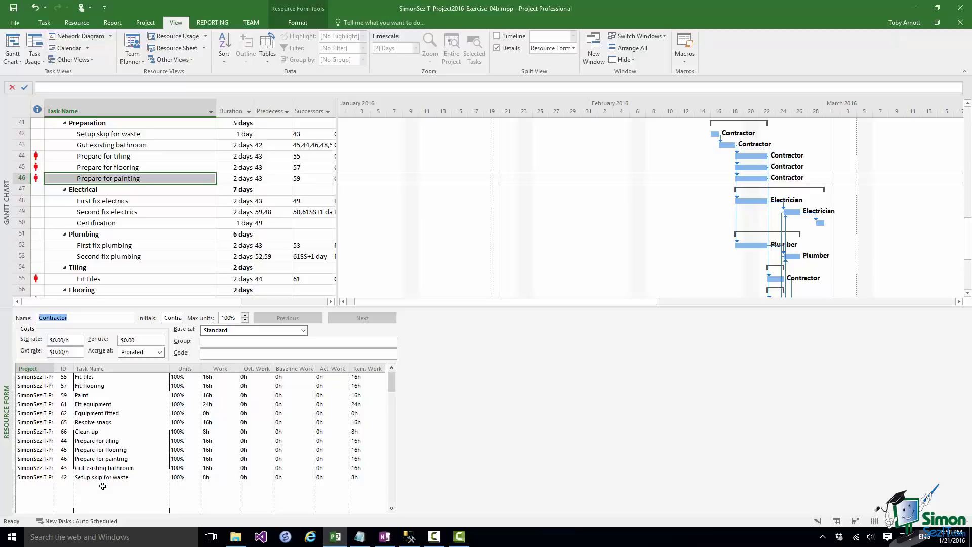
left_click(88, 212)
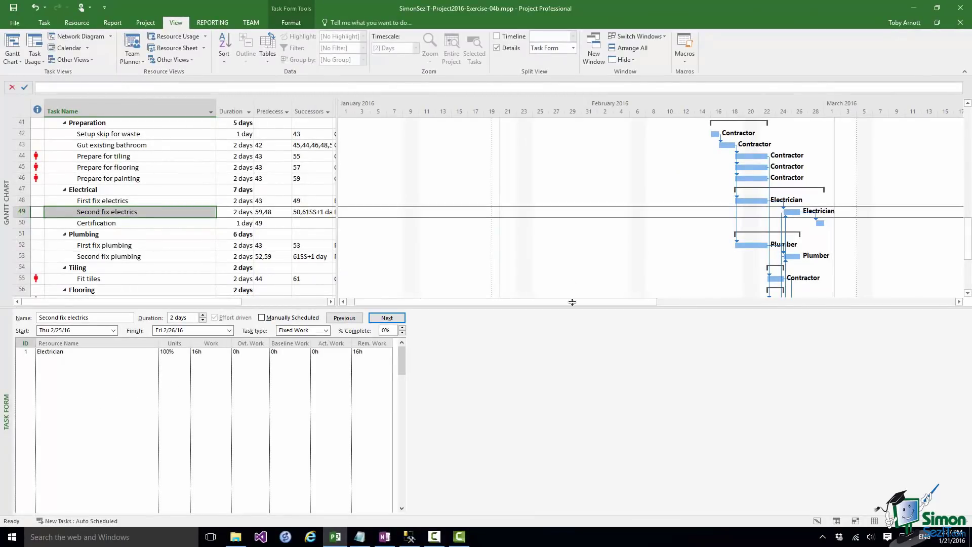
Hide and reshow the Task Form details pane, and close it by moving the split divider all the way down
left_click(499, 48)
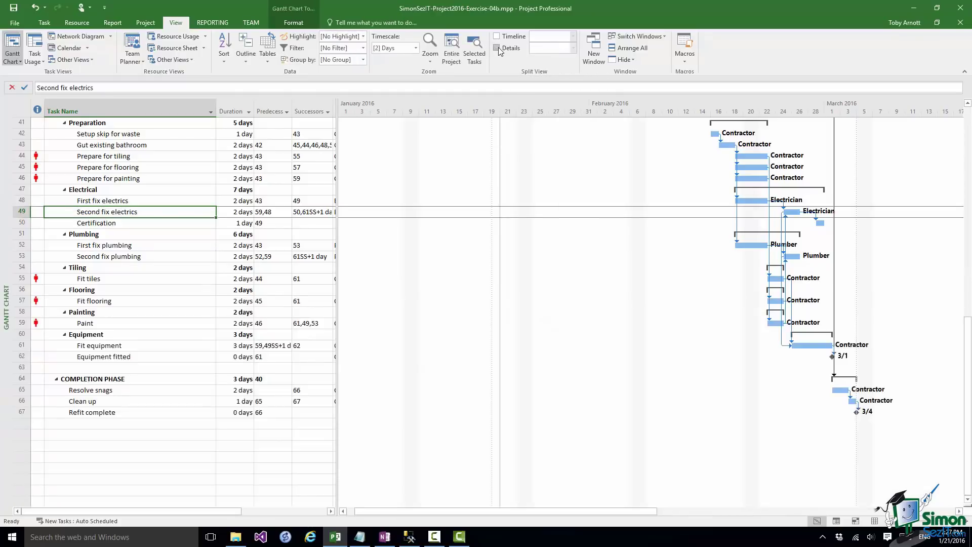
left_click(498, 48)
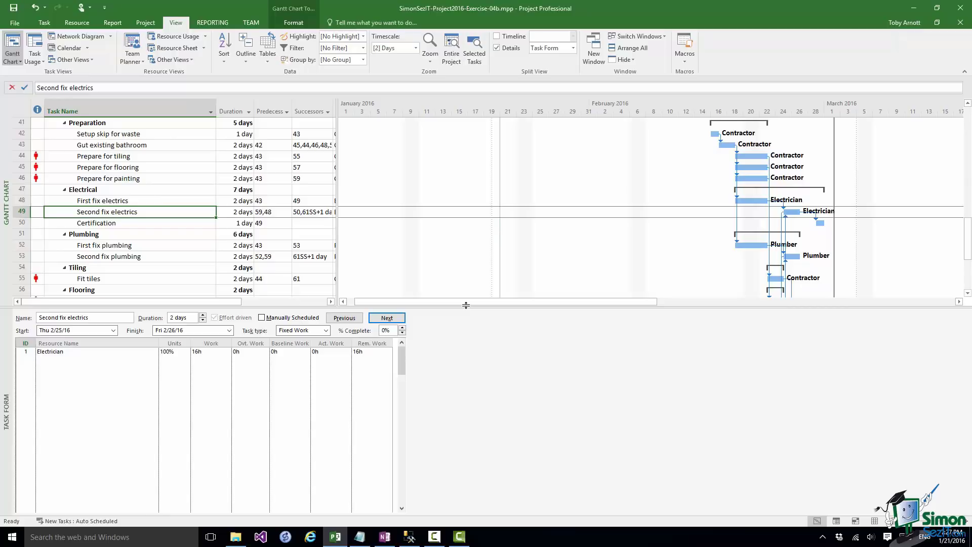
left_click_drag(465, 305, 469, 519)
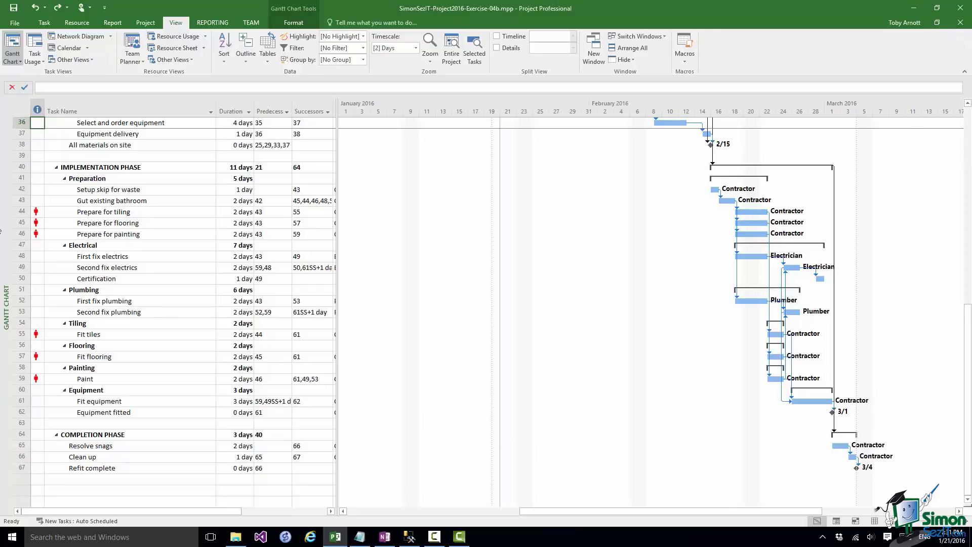
Select tasks 41 to 46 of the Preparation group and zoom the Gantt Chart timescale to the selected tasks
left_click_drag(17, 179, 15, 236)
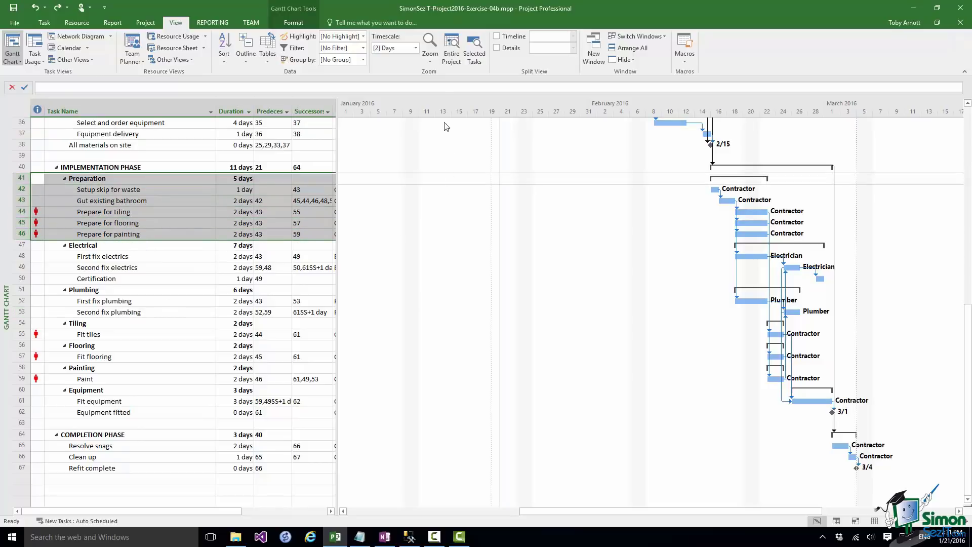
left_click(432, 63)
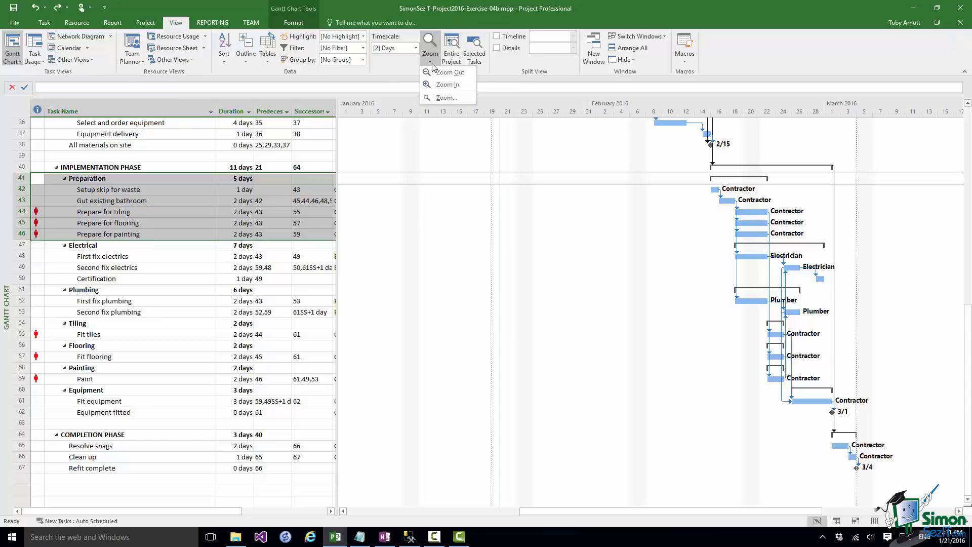
left_click(441, 97)
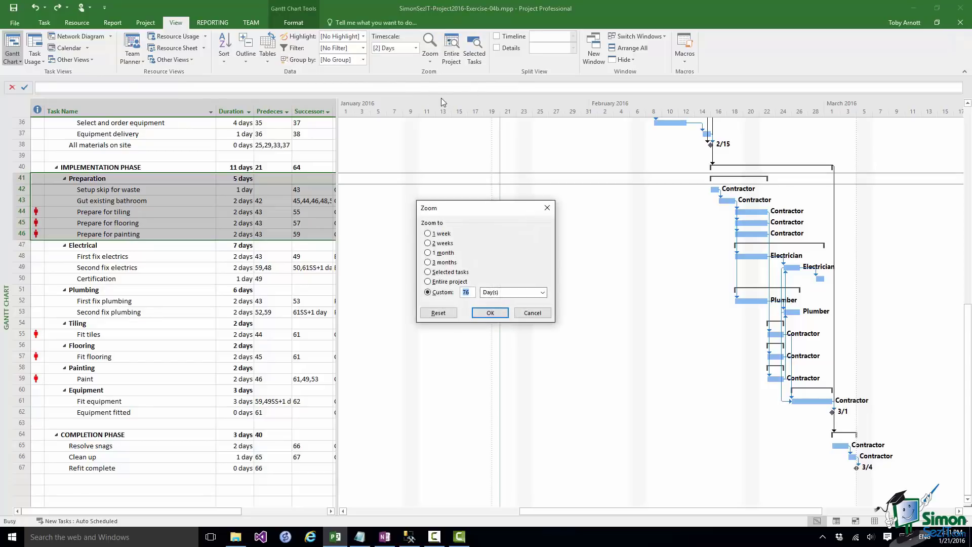
left_click(431, 273)
left_click(490, 314)
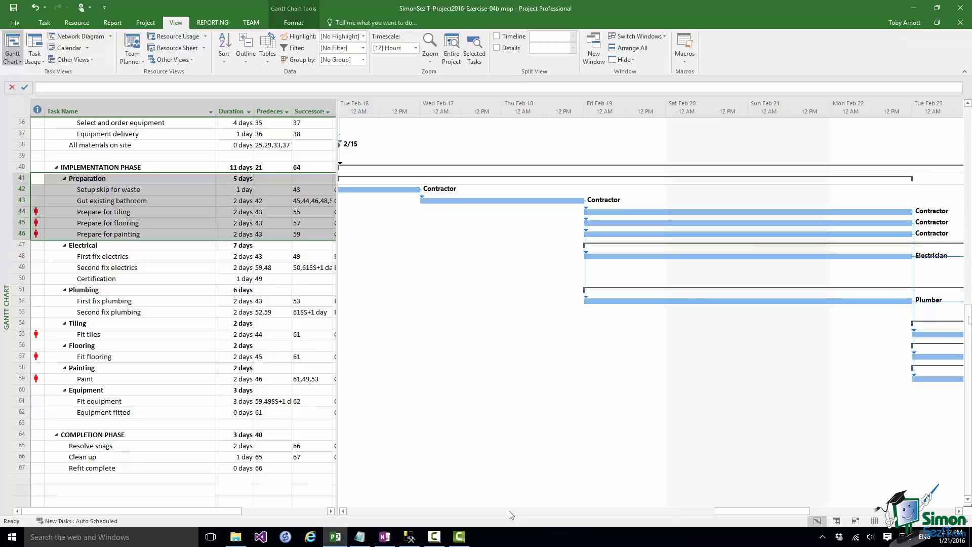
Select the project summary task, switch to the Calendar view in its Week layout, and open the custom weeks-to-display settings
scroll(315, 425, "up", 12)
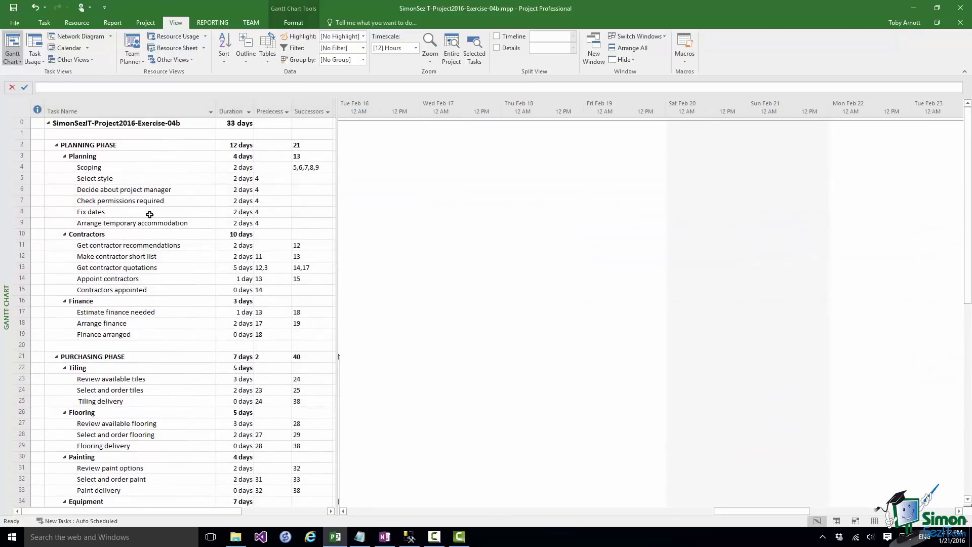
left_click(42, 122)
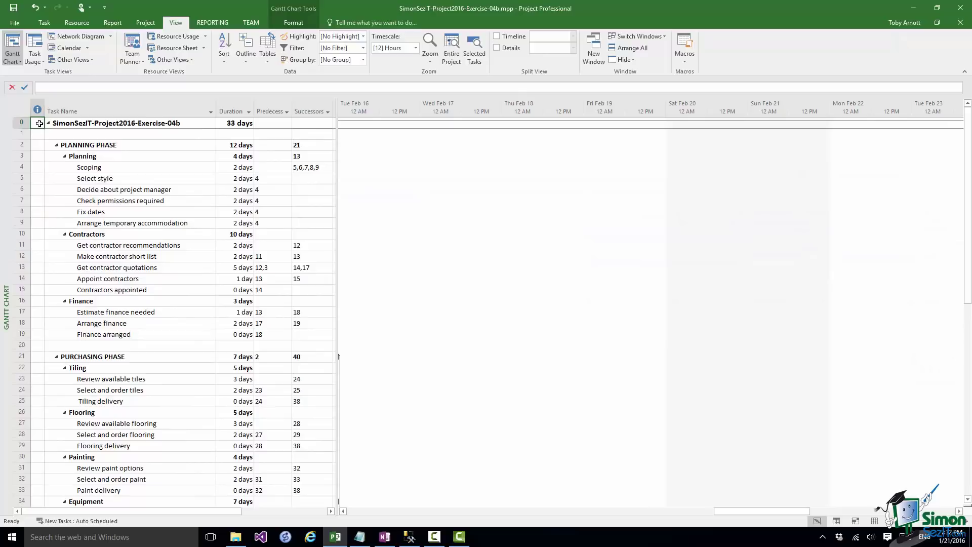
left_click(68, 50)
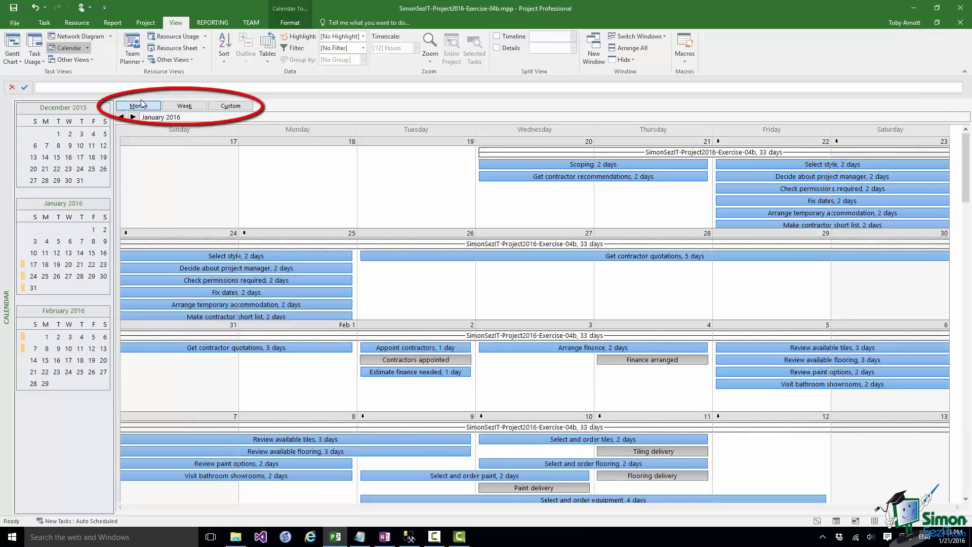
left_click(184, 106)
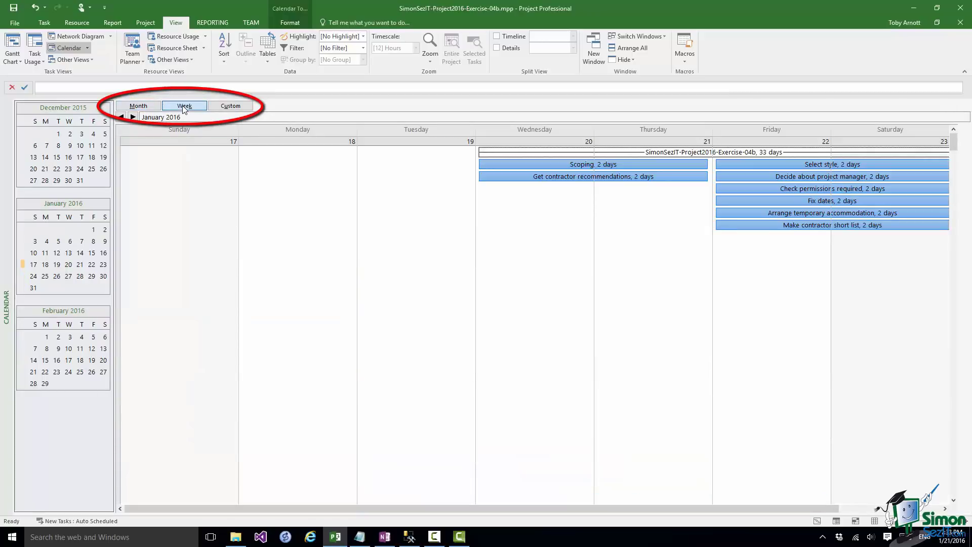
left_click(236, 107)
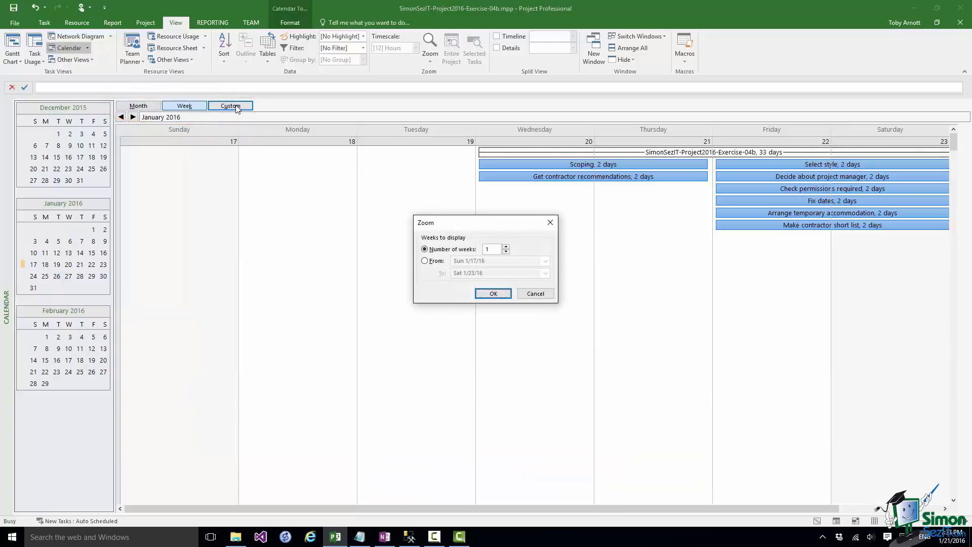
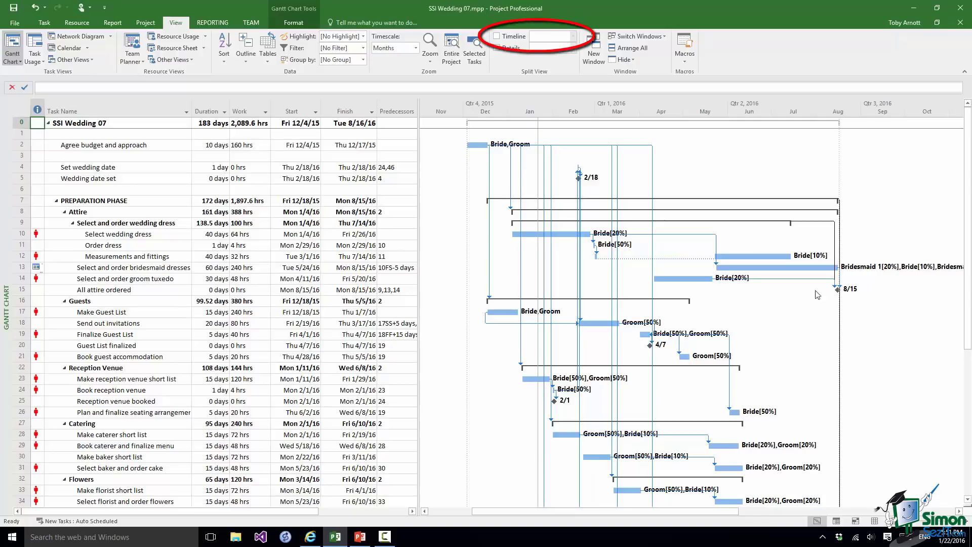
Display the Timeline above the SSI Wedding 07 Gantt Chart and add the Select and order bridesmaid dresses task to it
left_click(497, 36)
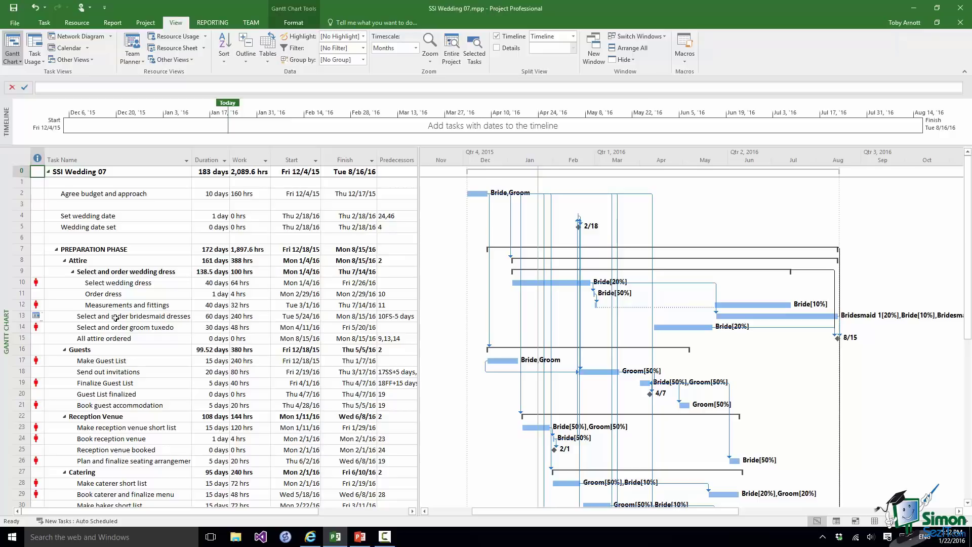
left_click(115, 317)
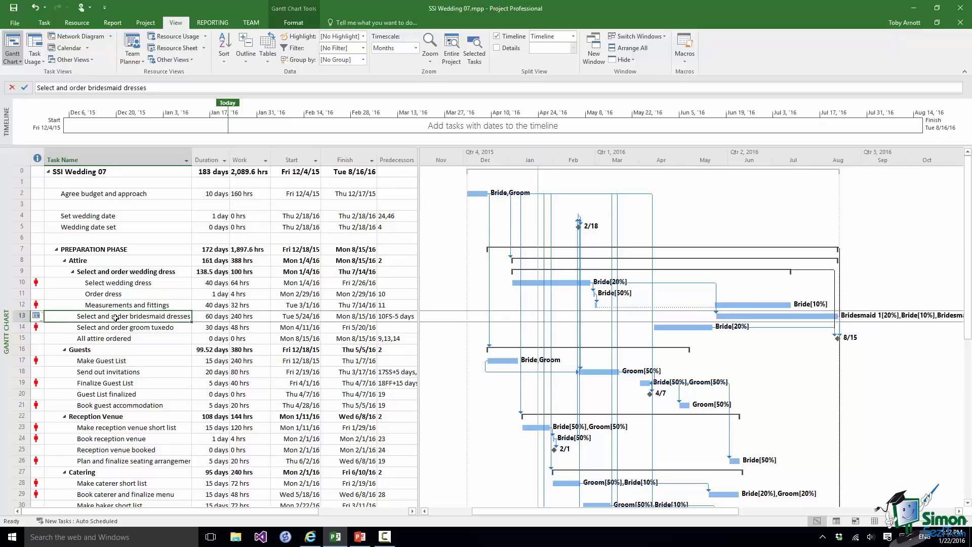
right_click(115, 318)
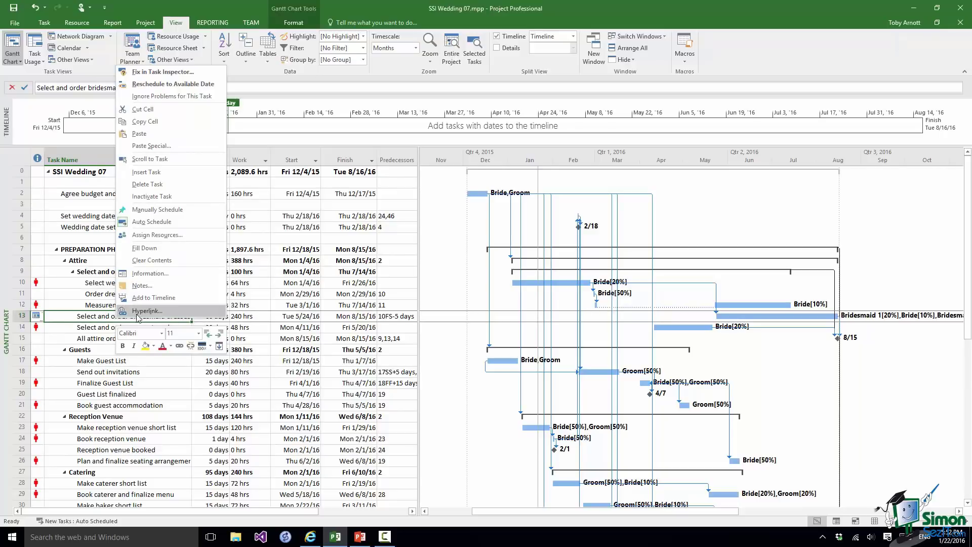
left_click(167, 297)
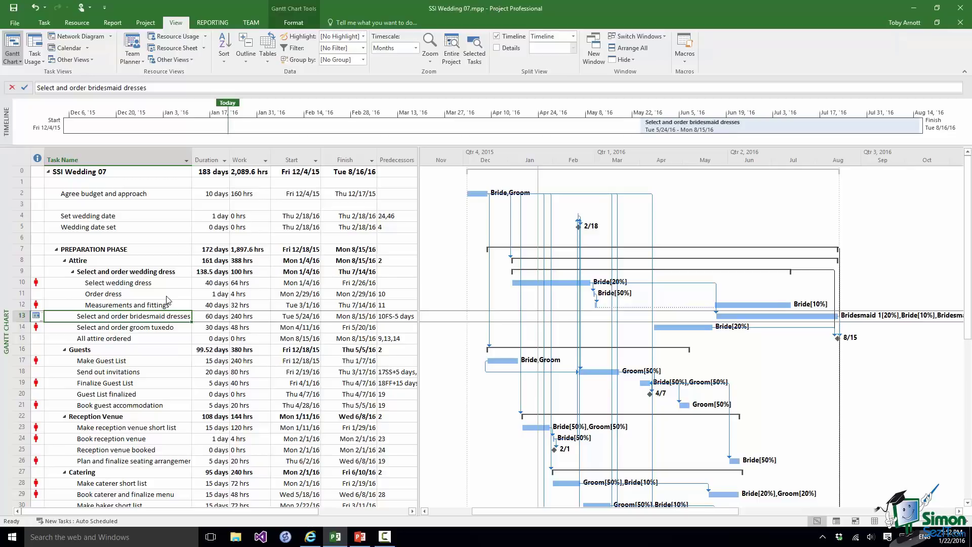
Switch the interface to touch mode and add the Make Guest List task to the Timeline
left_click(91, 10)
left_click(110, 68)
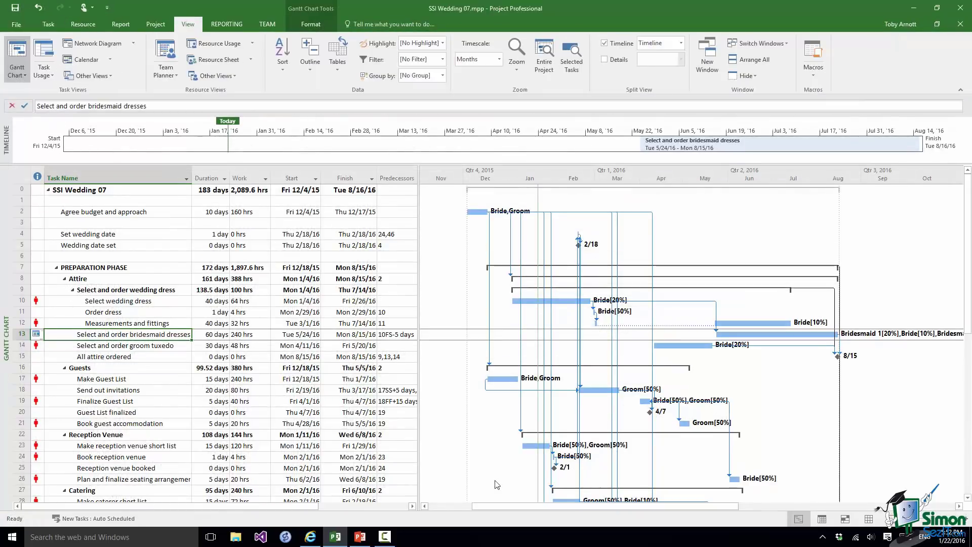
left_click(22, 379)
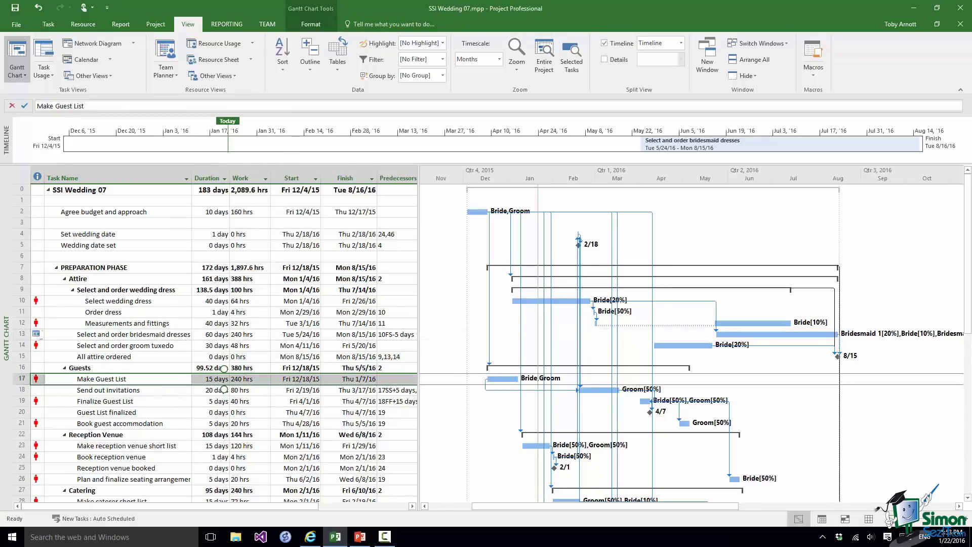
right_click(18, 377)
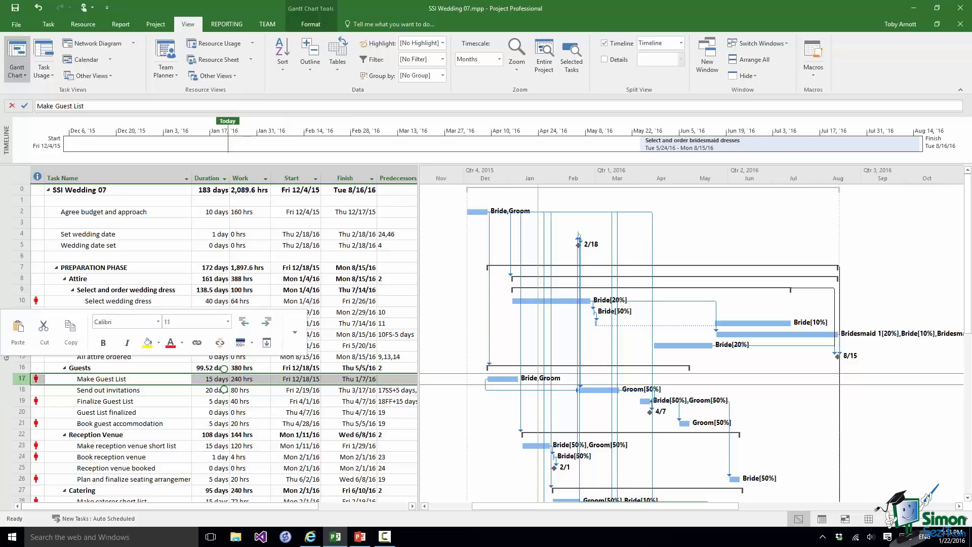
left_click(295, 332)
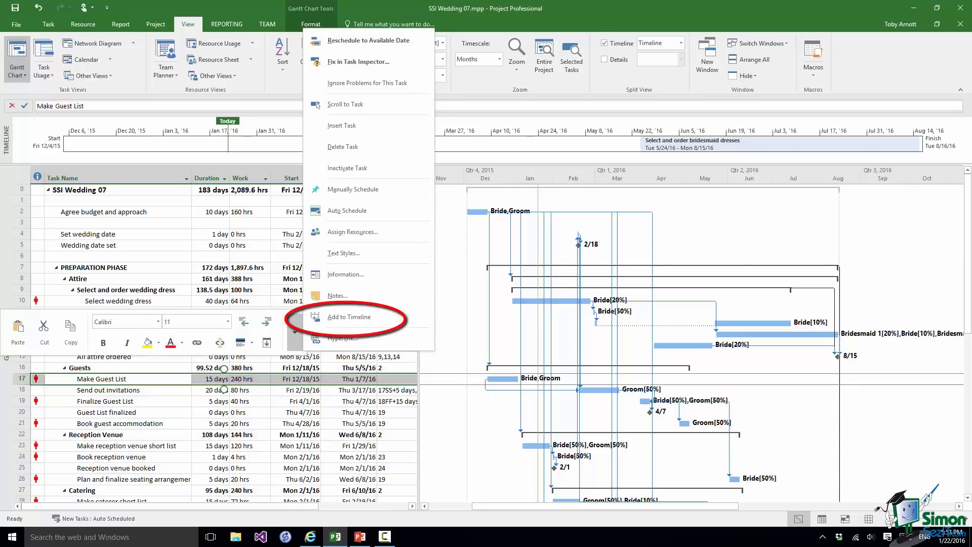
left_click(348, 317)
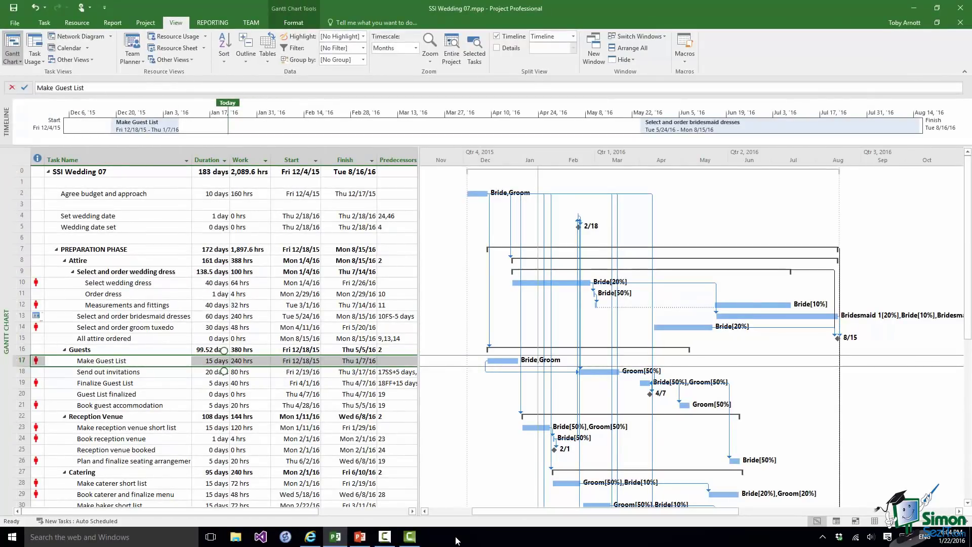
Remove the Make Guest List task from the Timeline
right_click(145, 128)
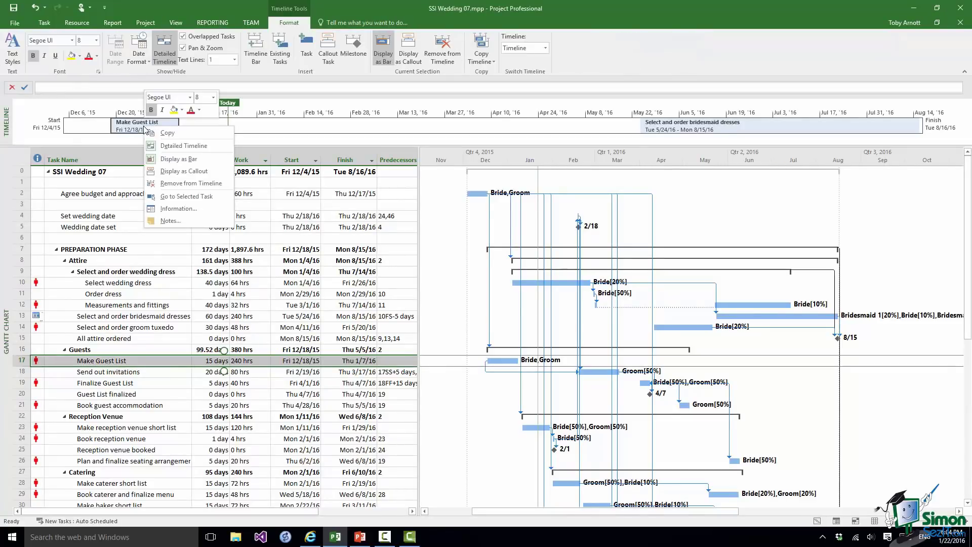
left_click(177, 184)
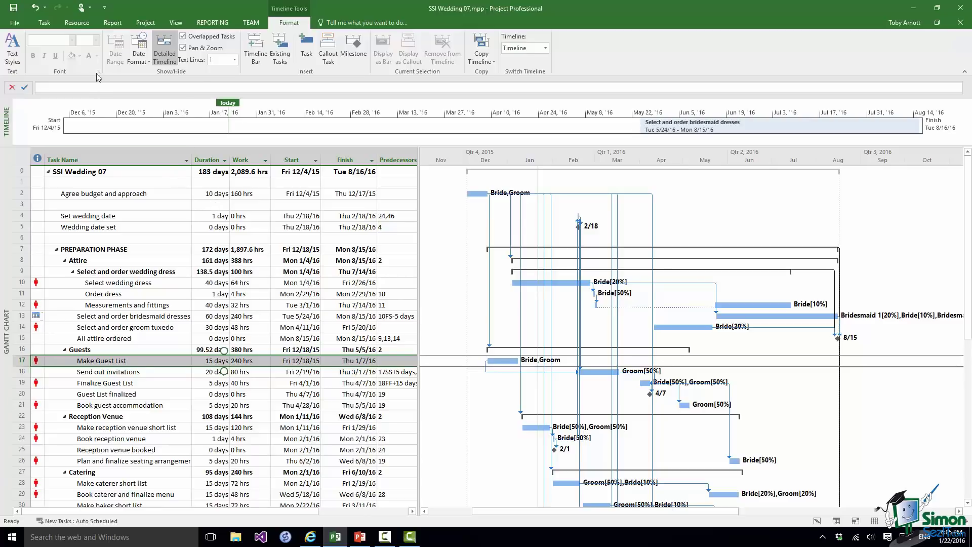
Fill the Select and order bridesmaid dresses bar on the Timeline with a light gray theme color
left_click(271, 130)
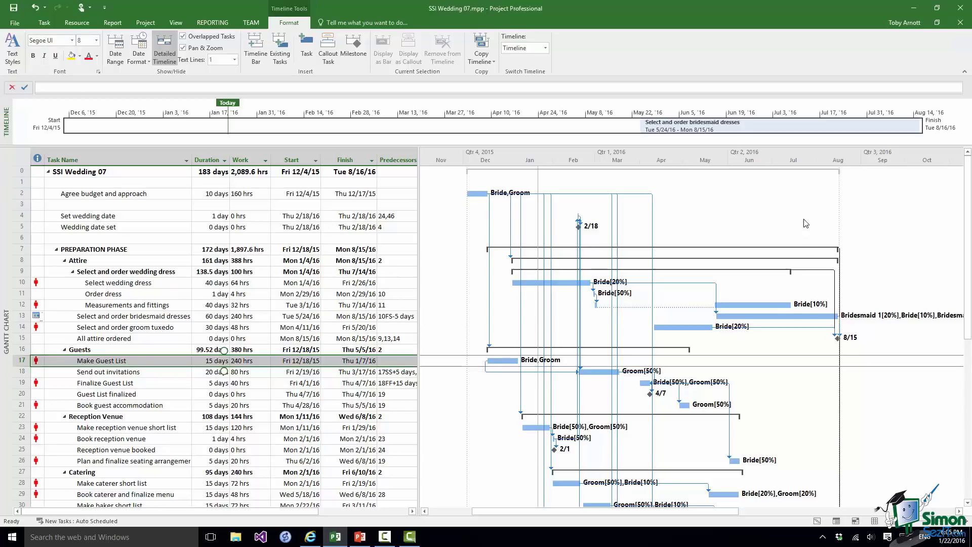
mouse_move(774, 131)
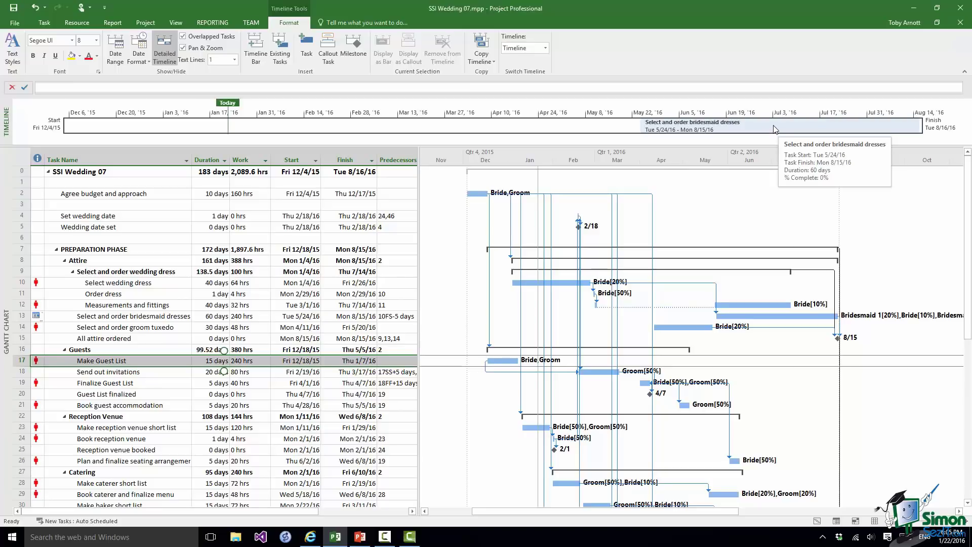
left_click(774, 130)
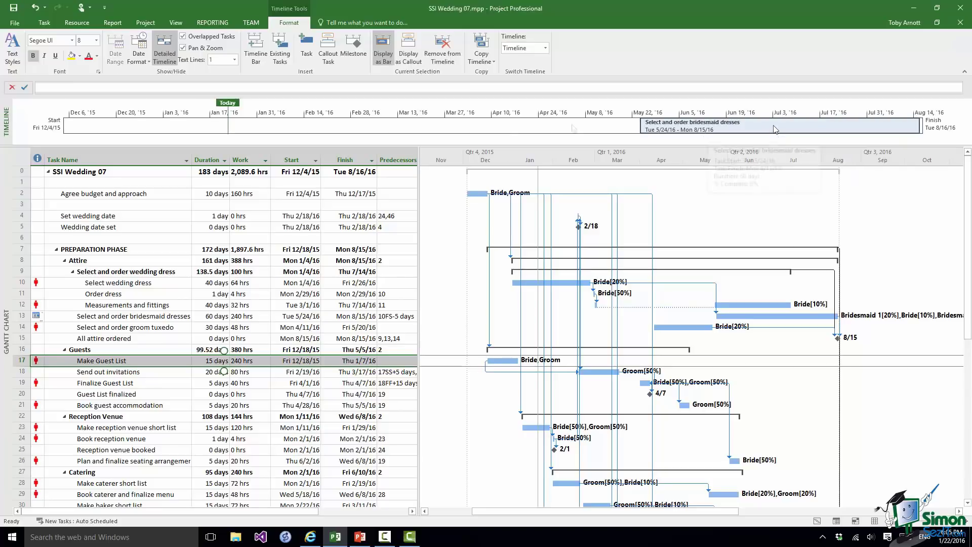
left_click(80, 56)
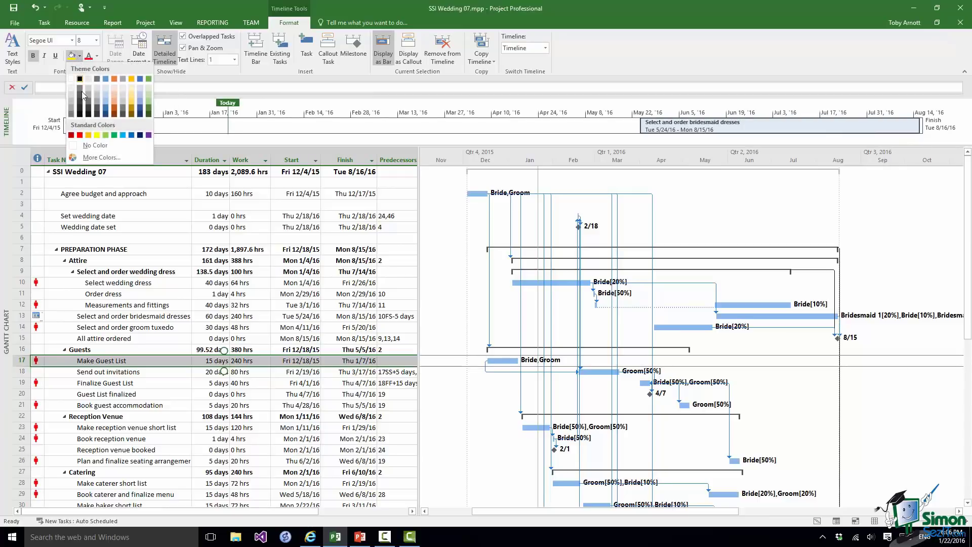
left_click(122, 87)
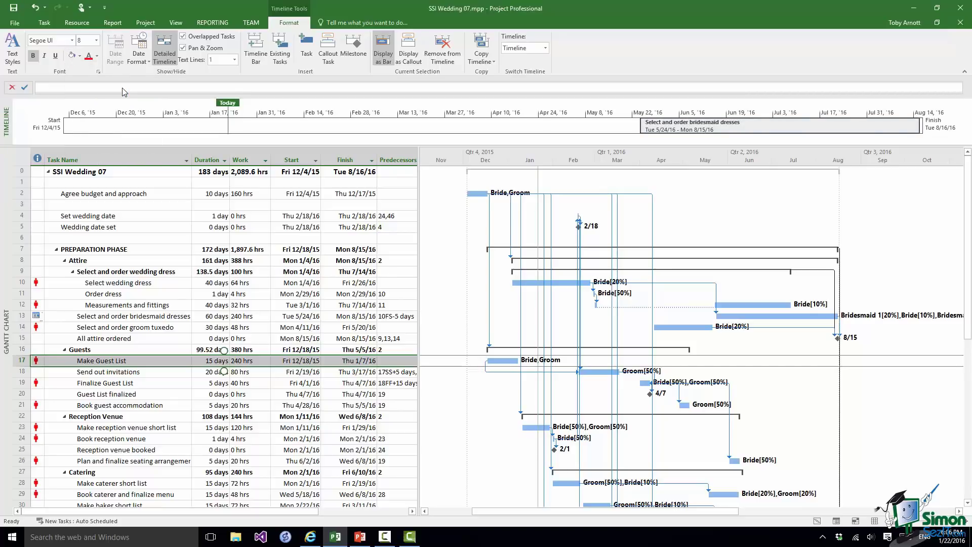
Try a font size of 12 for the bridesmaid dresses bar's text, and undo it
left_click(95, 43)
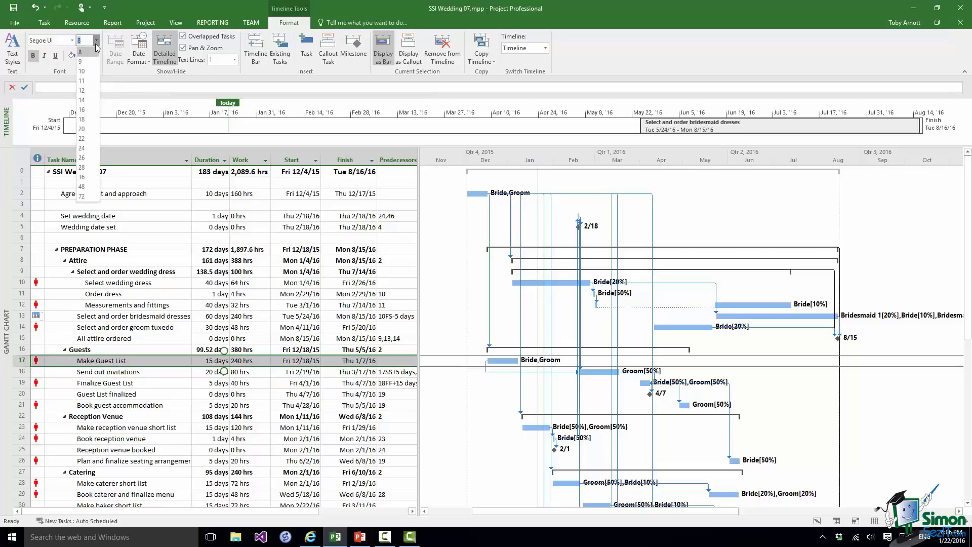
left_click(89, 90)
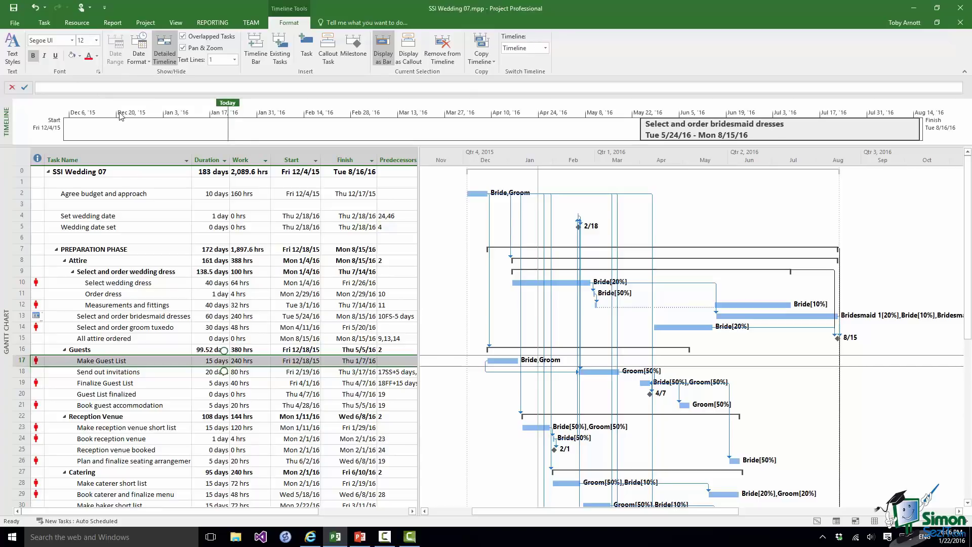
left_click(36, 8)
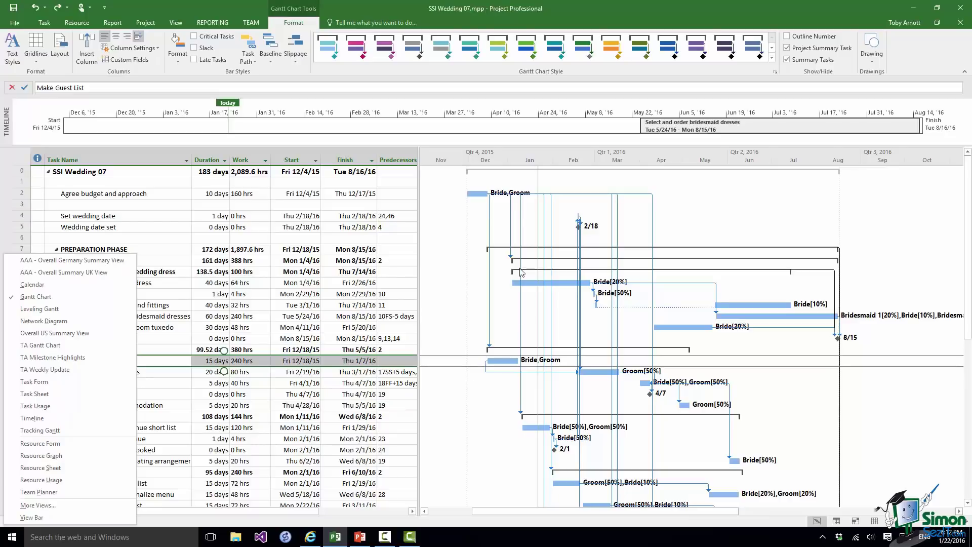
Enlarge the Timeline pane to fill the whole window and select its timeline bar
left_click(519, 145)
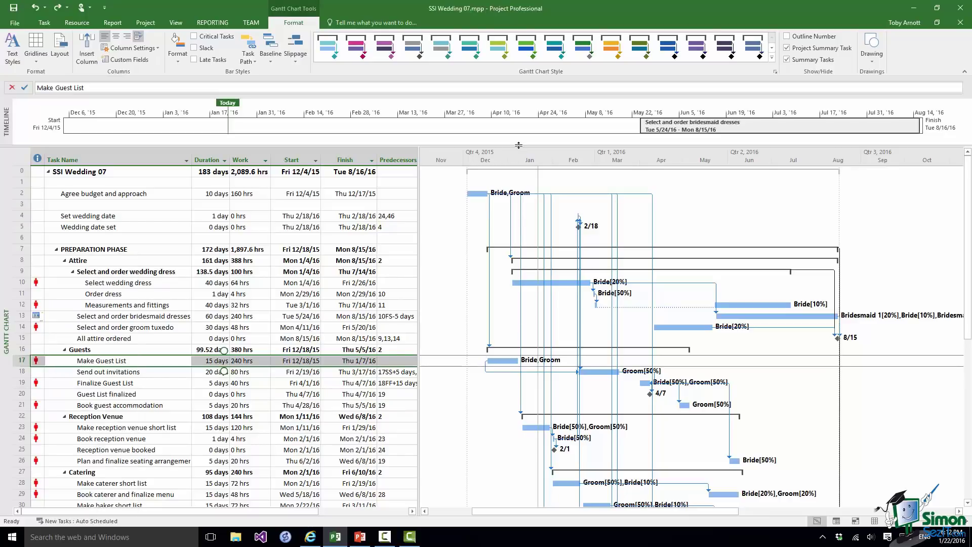
left_click_drag(518, 145, 550, 516)
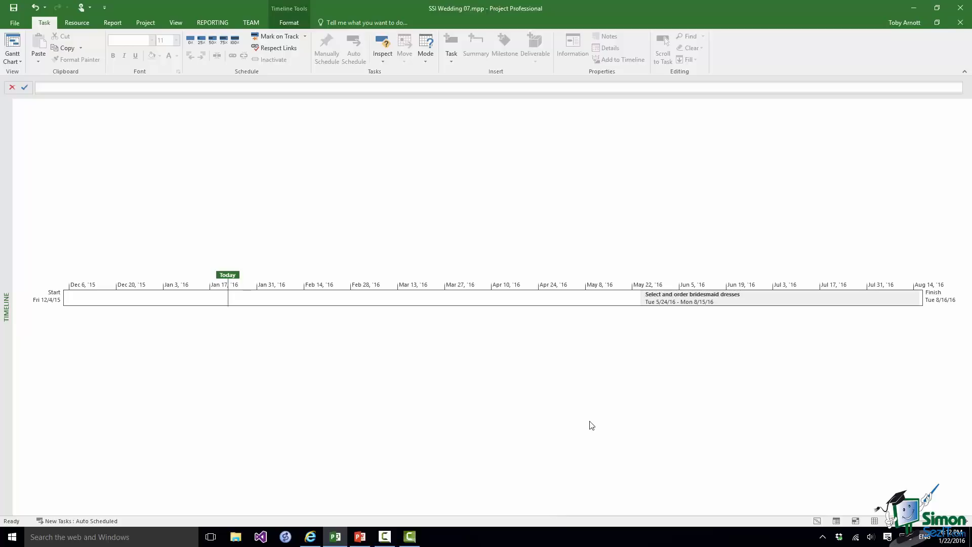
left_click(524, 304)
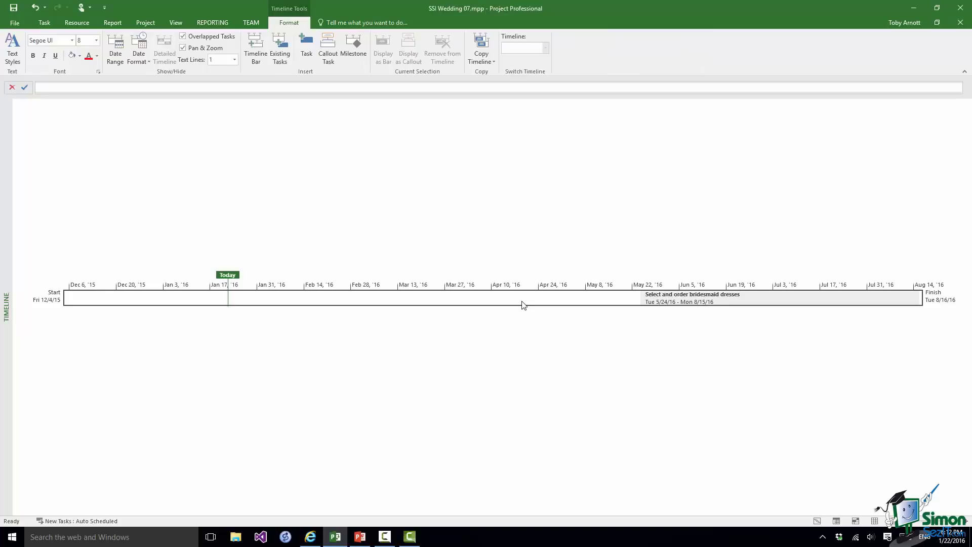
Add the existing tasks Select and book entertainment, Select and book transport, and Register wedding and get license to the Timeline
left_click(278, 46)
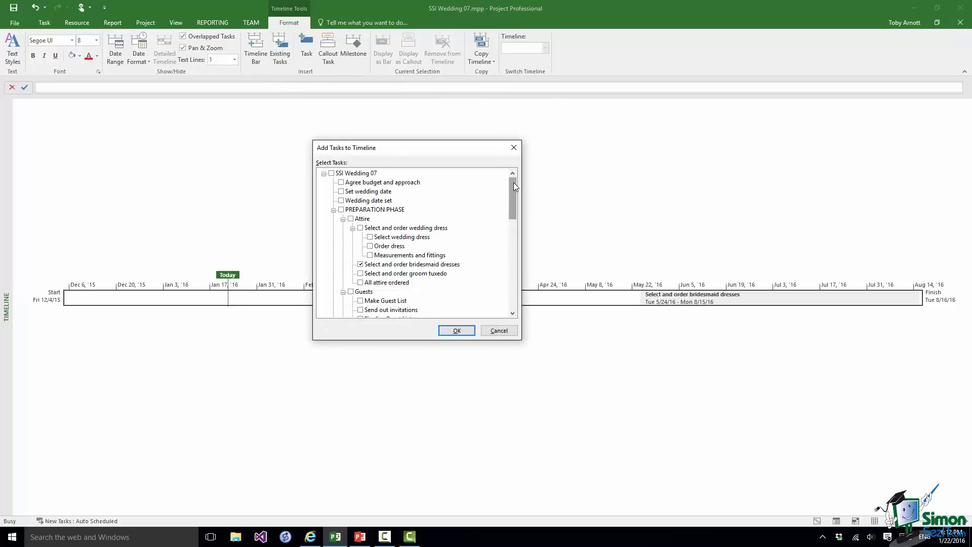
left_click_drag(512, 184, 512, 252)
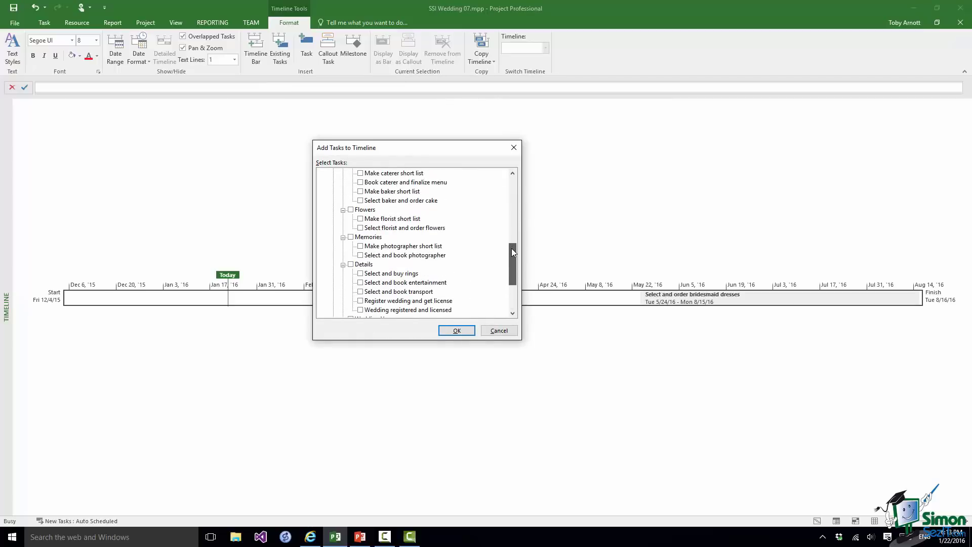
left_click(361, 283)
left_click(360, 291)
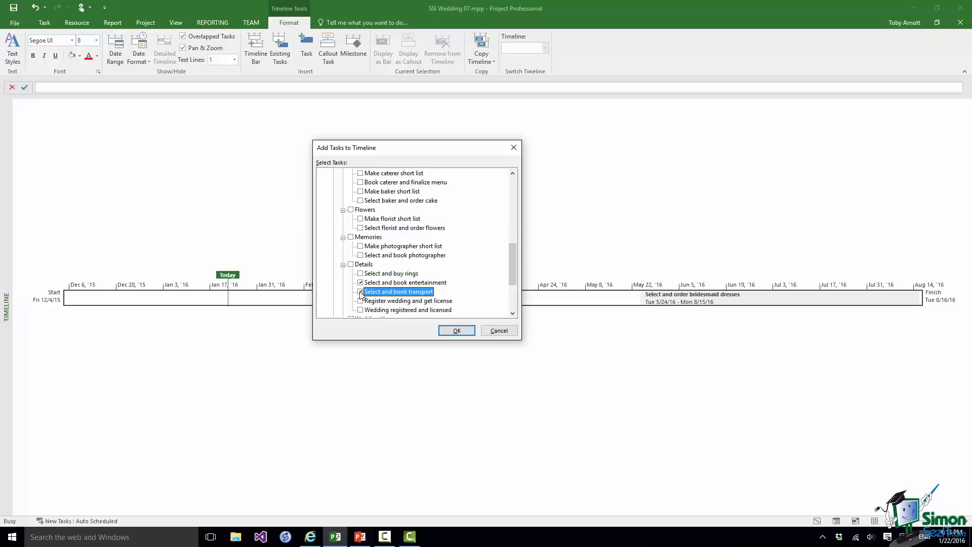
left_click(360, 301)
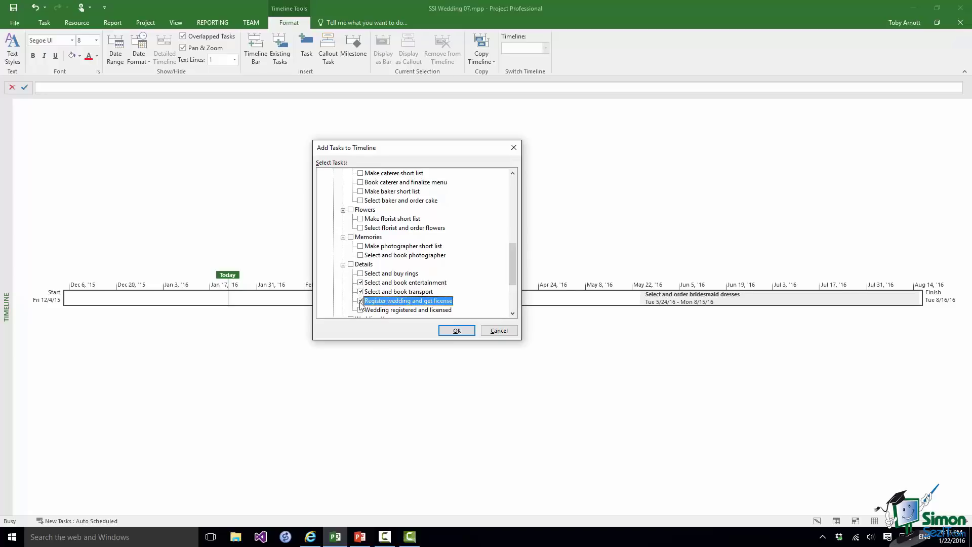
left_click(457, 331)
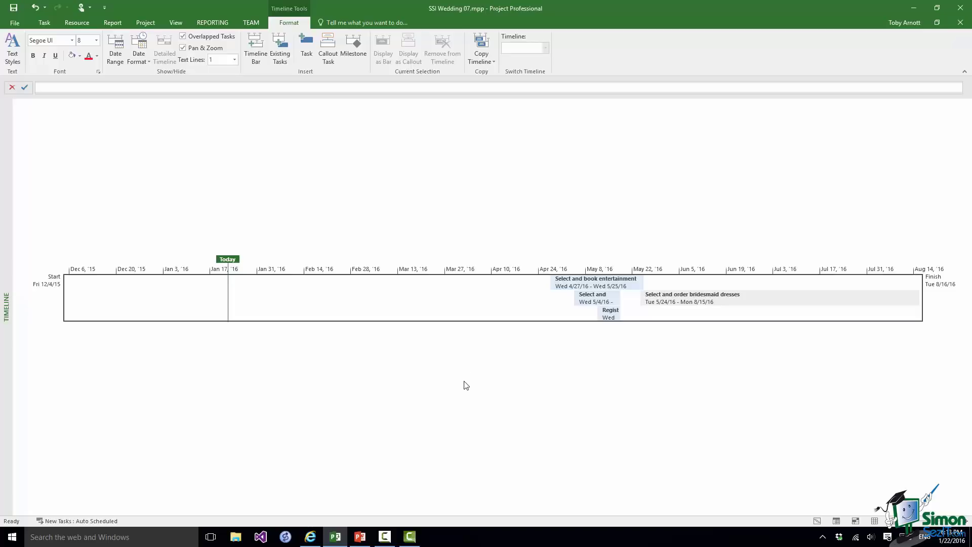
View the Task Information form for inserting a new Timeline task, and close it without creating one
left_click(305, 48)
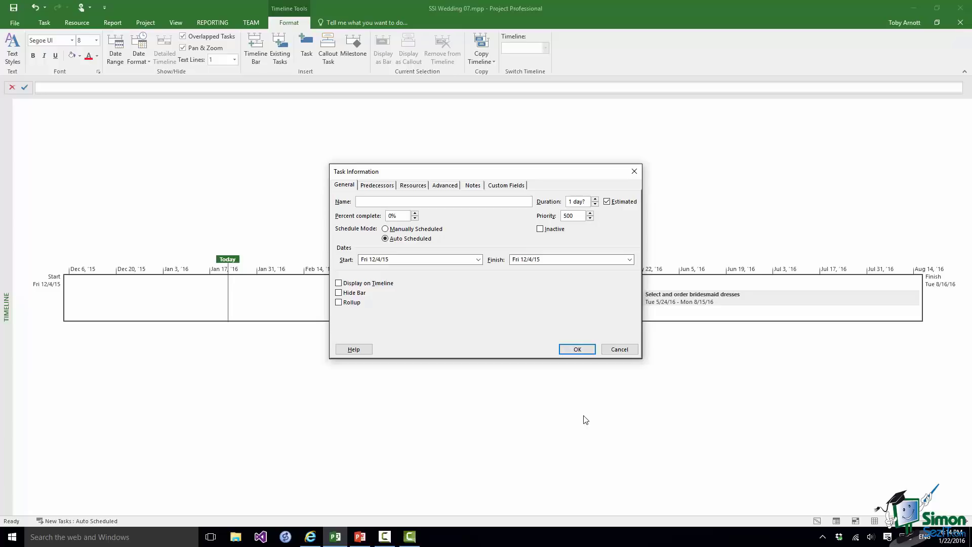
left_click(615, 350)
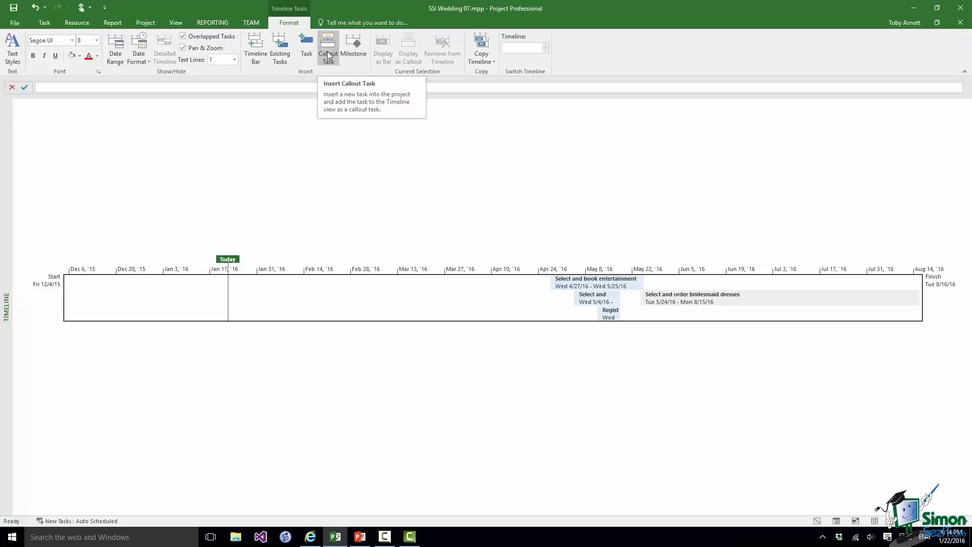
Display the Register wedding and get license task as a callout on the Timeline
mouse_move(612, 313)
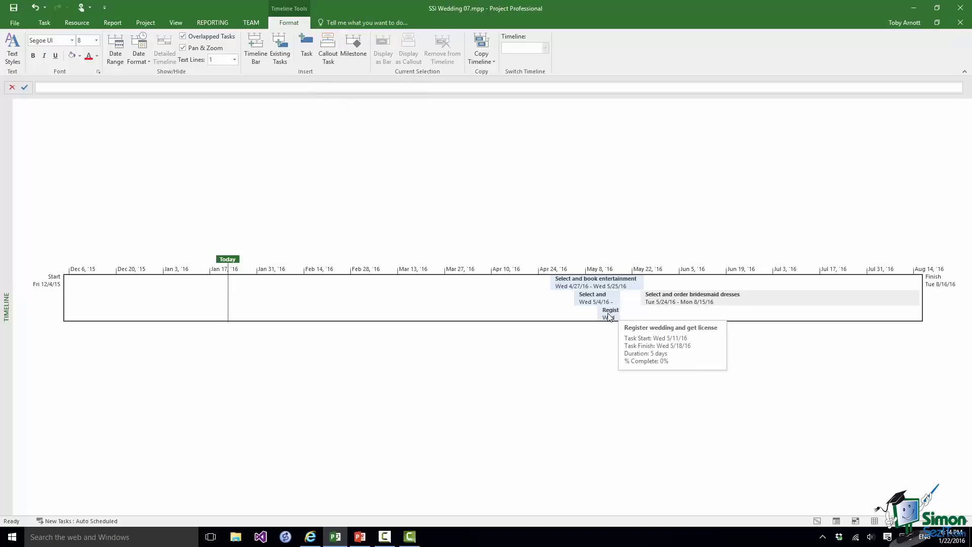
left_click(609, 317)
right_click(609, 316)
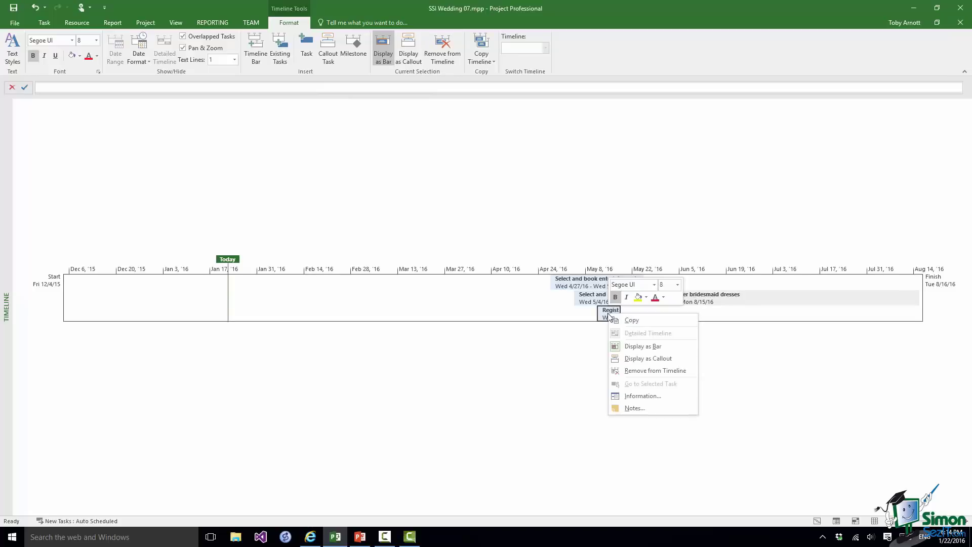
left_click(627, 358)
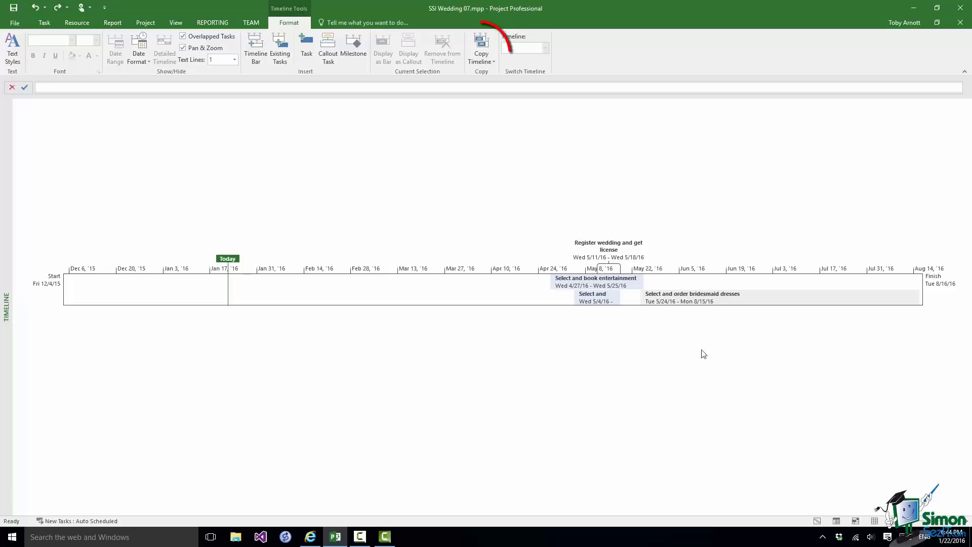
View the Copy Timeline options and add a second timeline bar to the Timeline
left_click(484, 60)
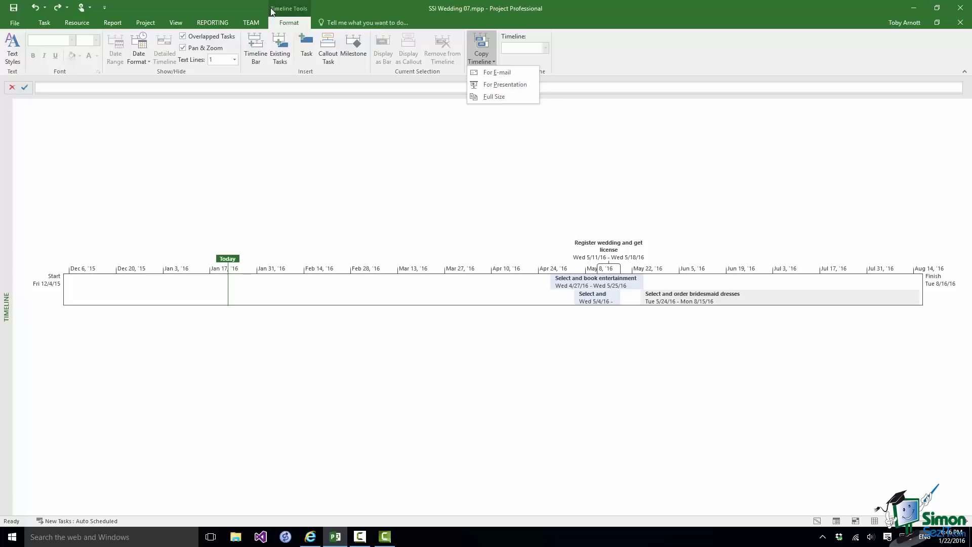
left_click(255, 47)
left_click(256, 46)
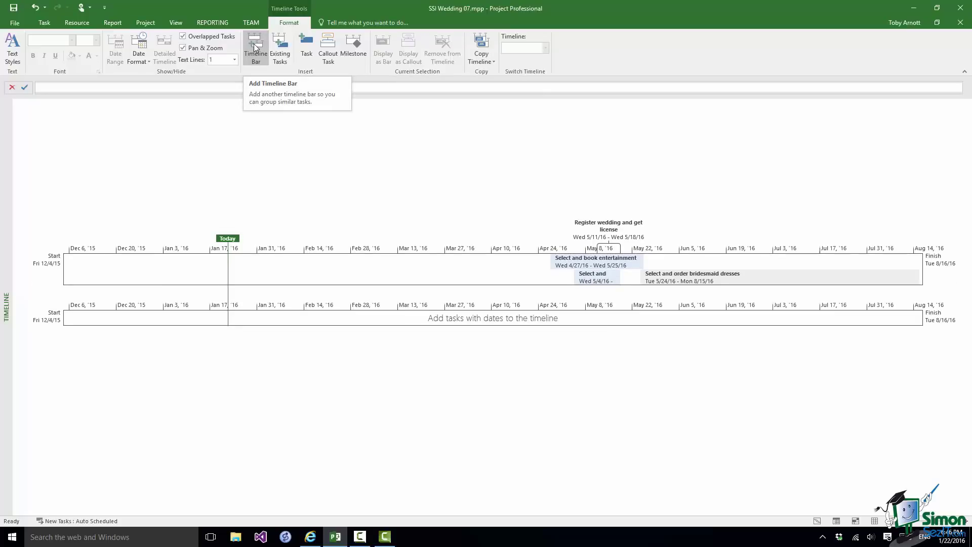
Set custom dates for the second timeline bar, starting Fri 4/1/16 and finishing Thu 6/30/16
right_click(516, 322)
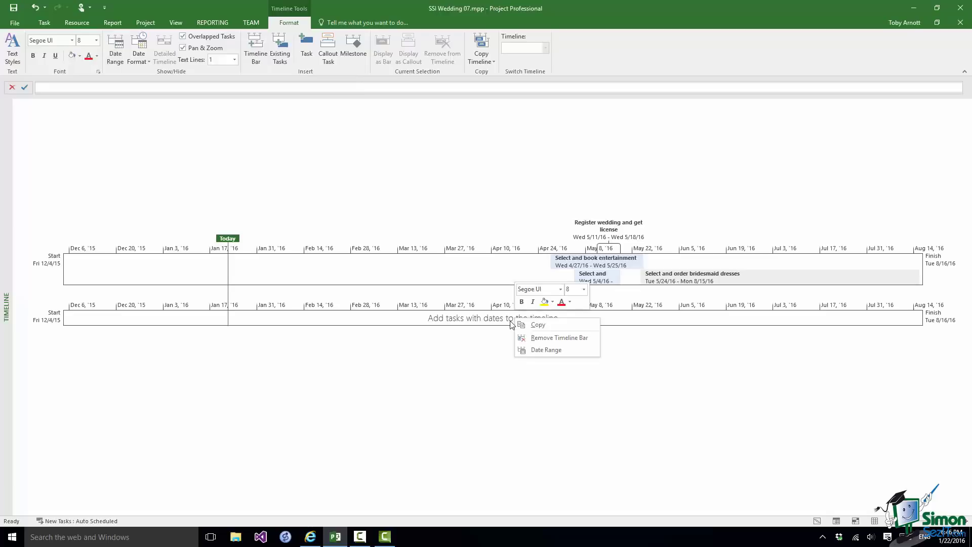
left_click(540, 350)
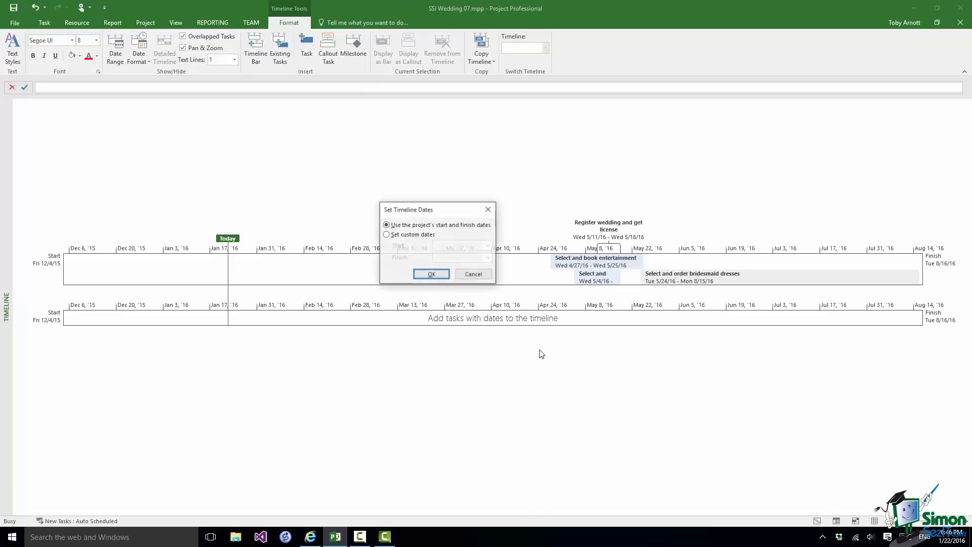
left_click(386, 235)
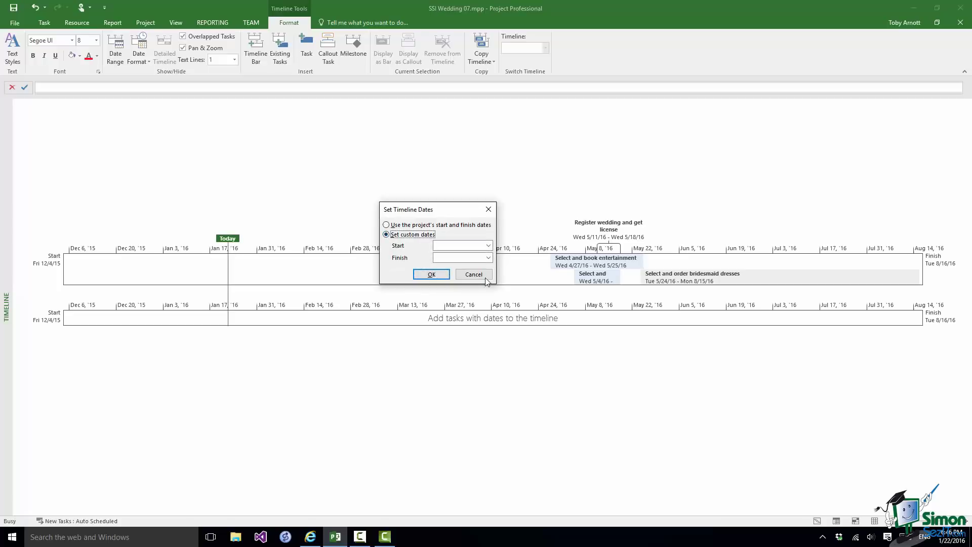
left_click(487, 245)
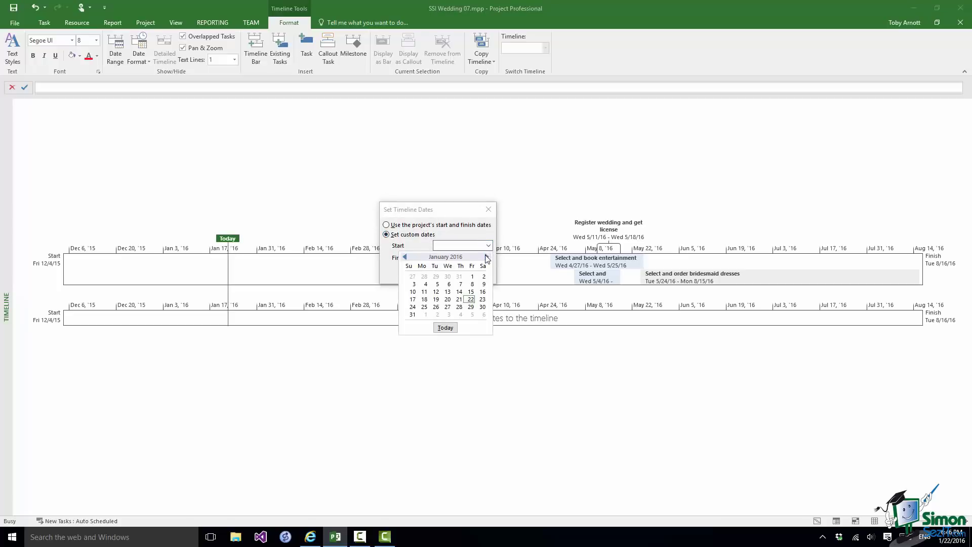
left_click(487, 257)
left_click(486, 257)
left_click(487, 257)
left_click(471, 276)
left_click(488, 258)
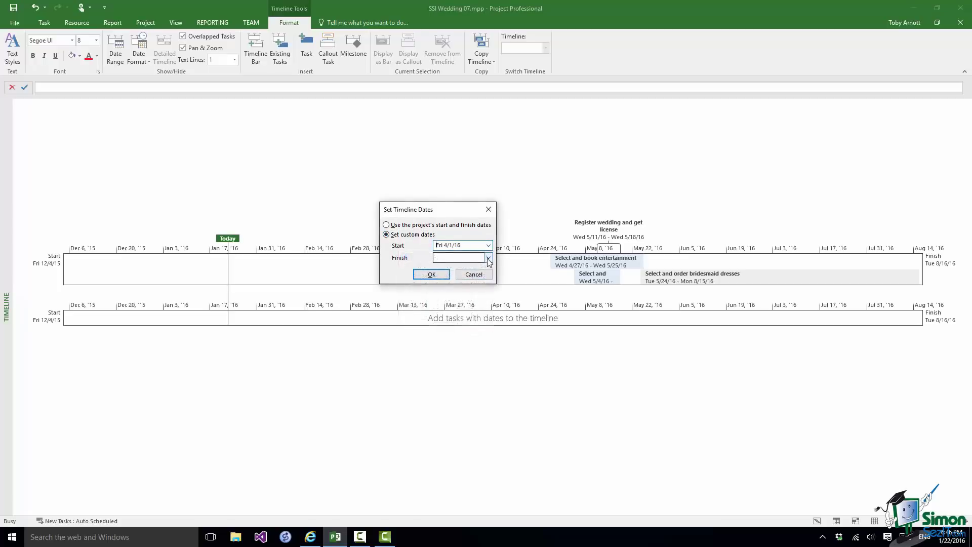
left_click(488, 258)
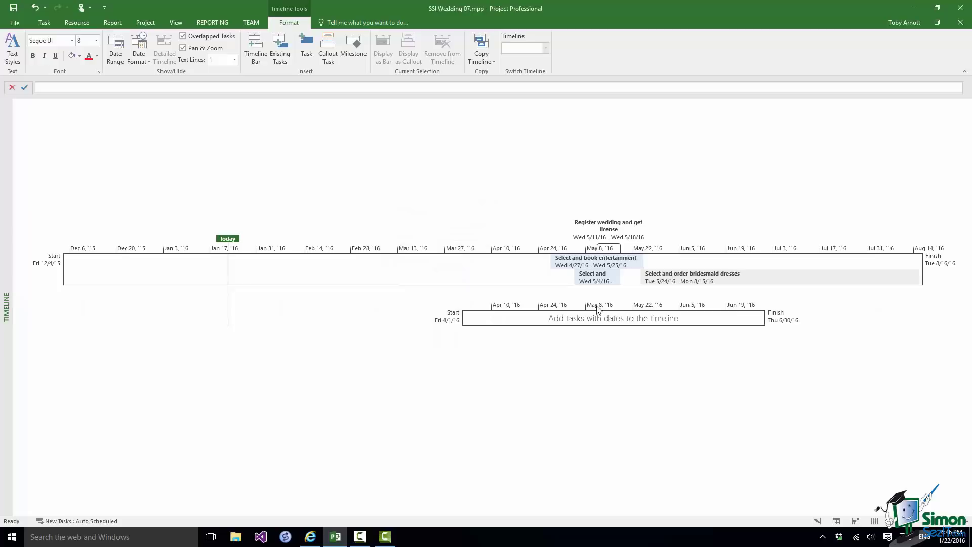
Move the Select and book transport task from the first timeline bar to the second one
mouse_move(598, 279)
left_click_drag(598, 278, 580, 324)
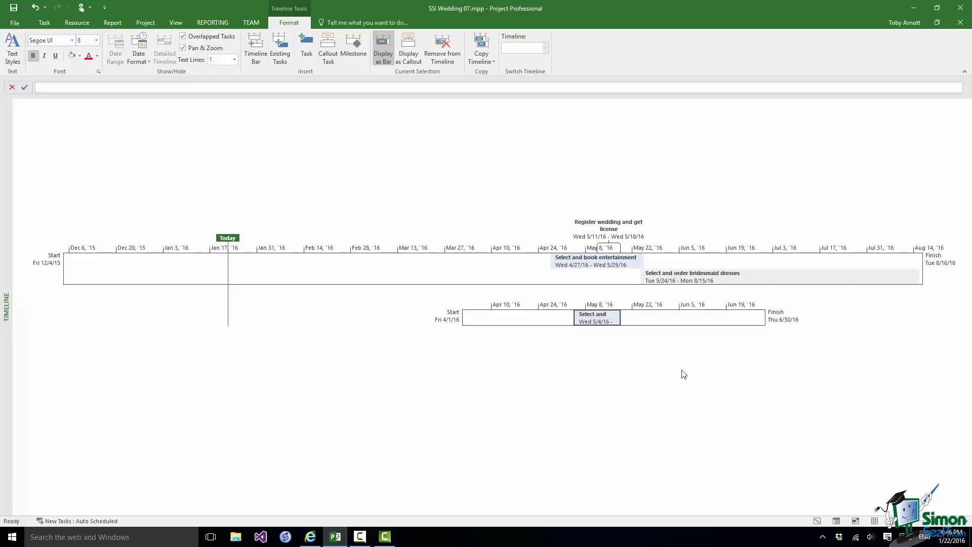
mouse_move(670, 274)
Switch back to the Gantt Chart view and display the Timeline above it
right_click(7, 251)
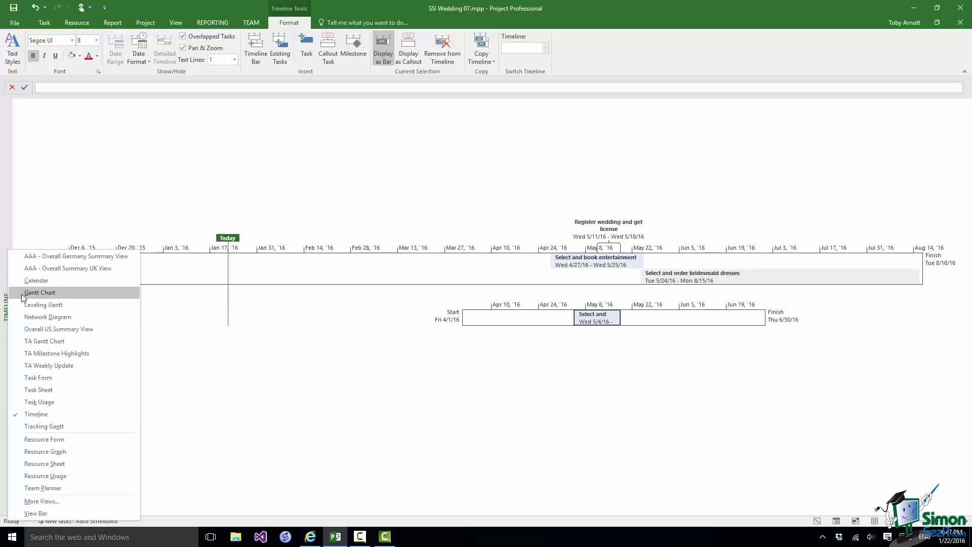
left_click(40, 292)
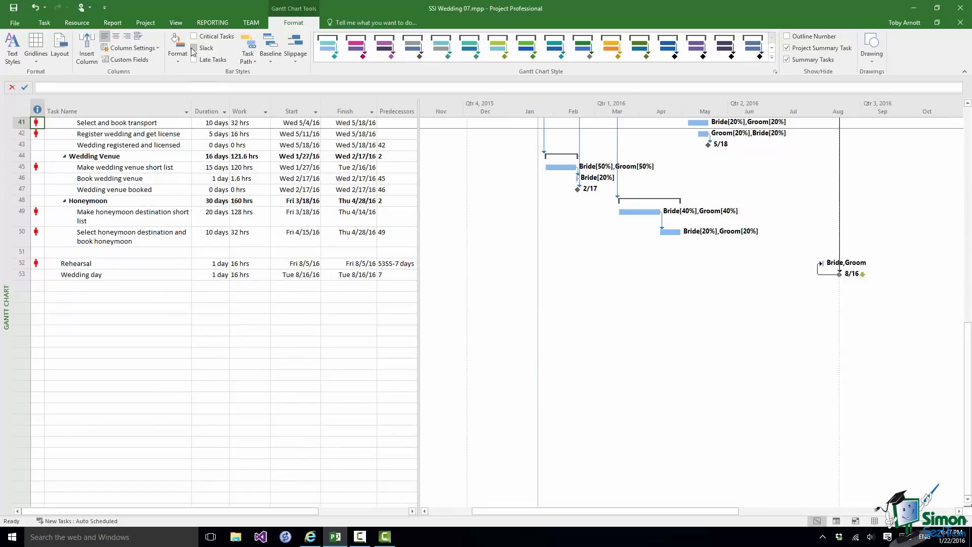
left_click(177, 23)
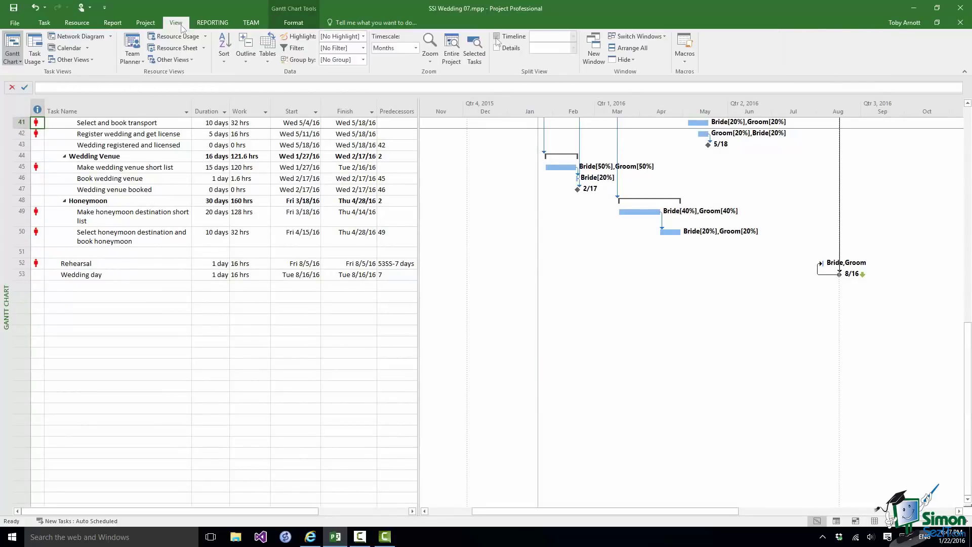
left_click(496, 36)
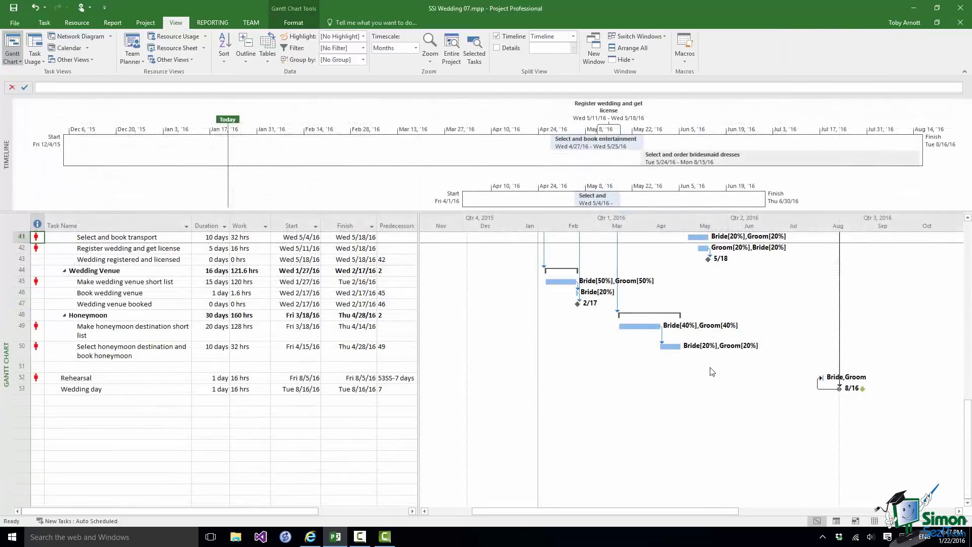